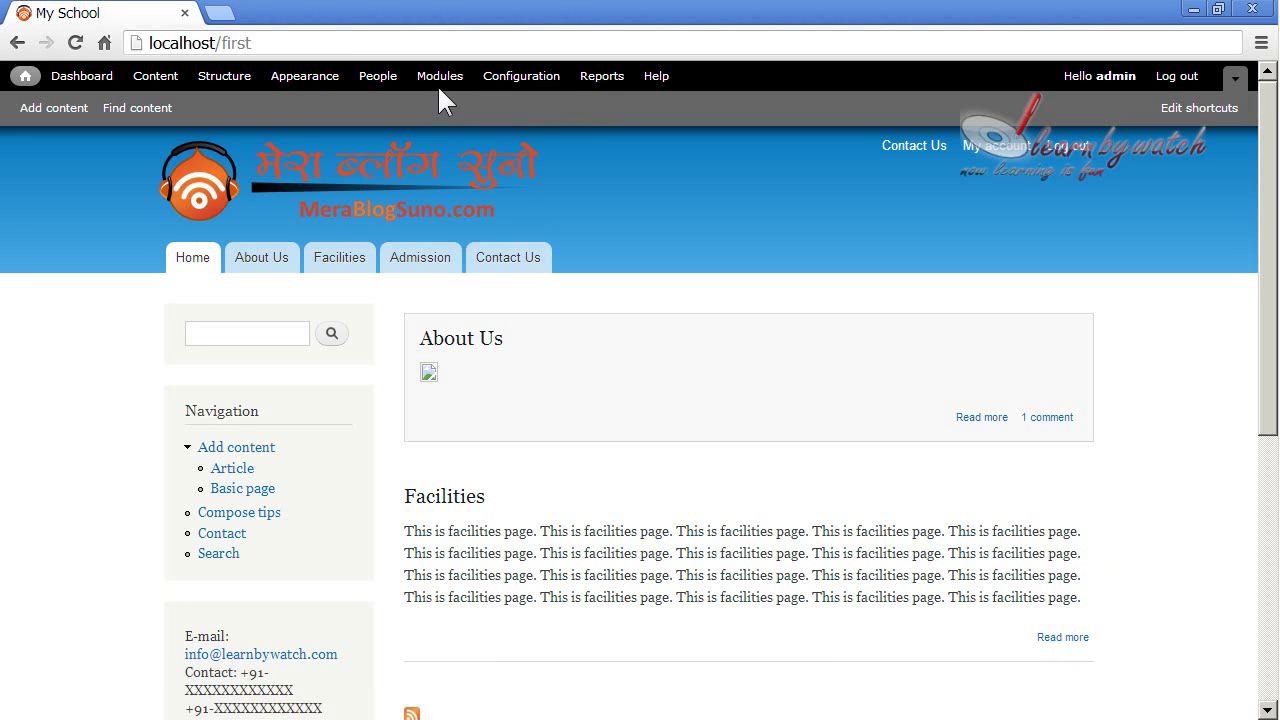
Step: Open the site's module list, then collapse and re-expand the Core group
click(438, 80)
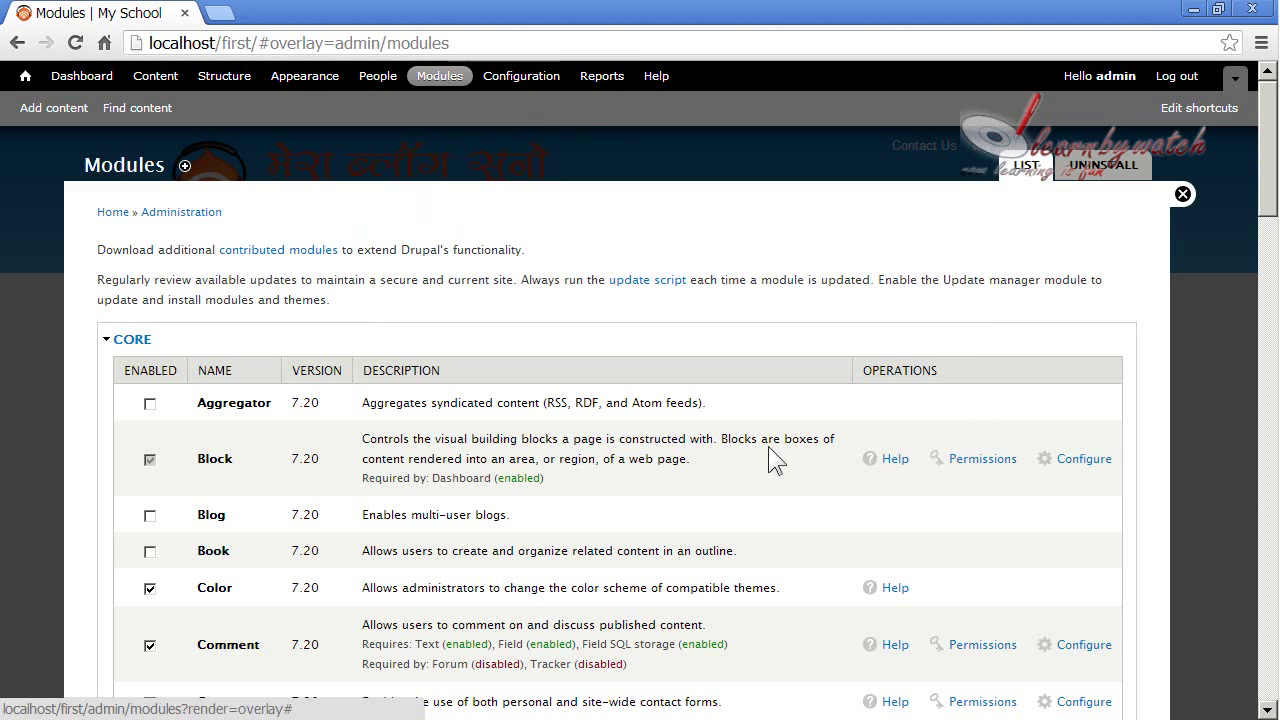
click(134, 341)
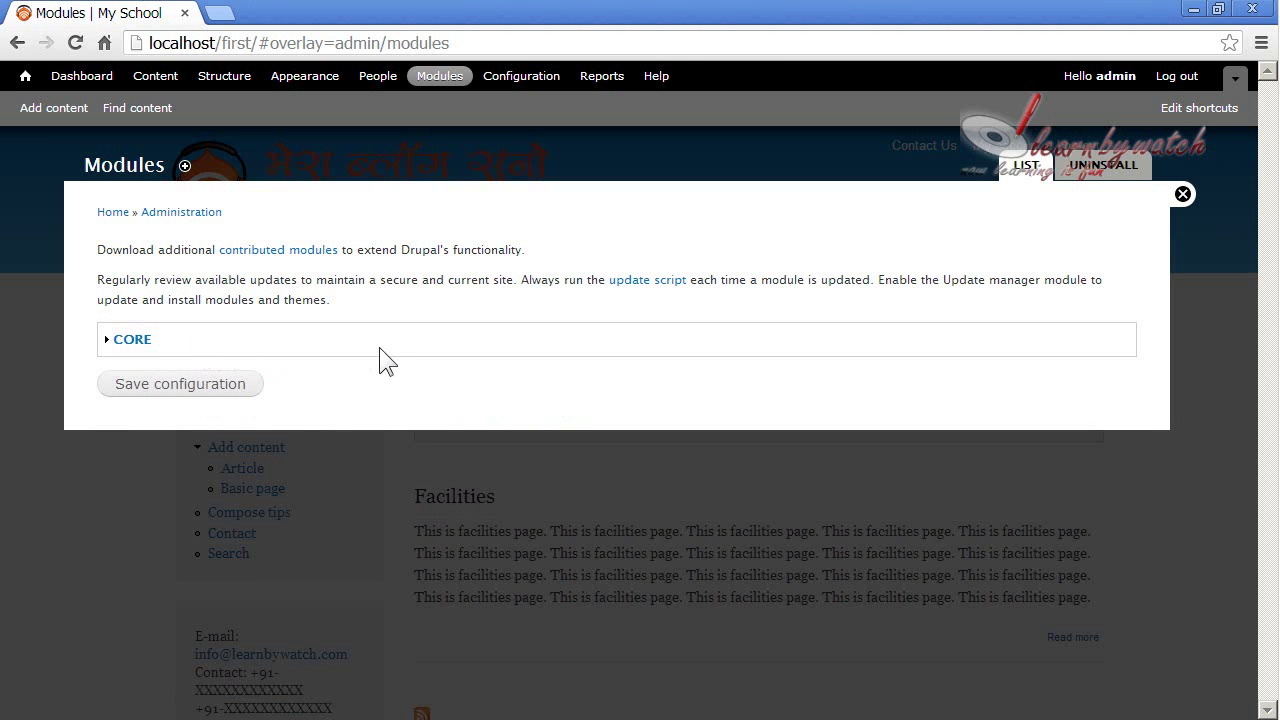
click(133, 340)
scroll(291, 340, up, 3)
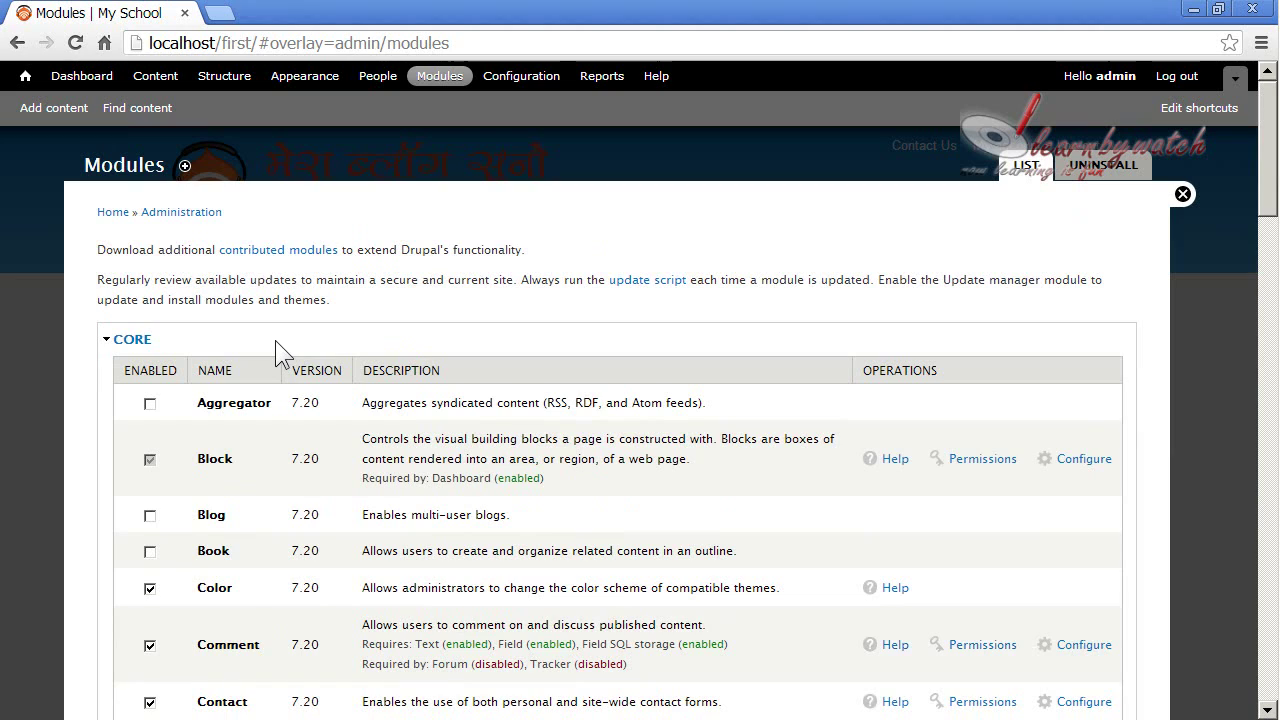
click(141, 344)
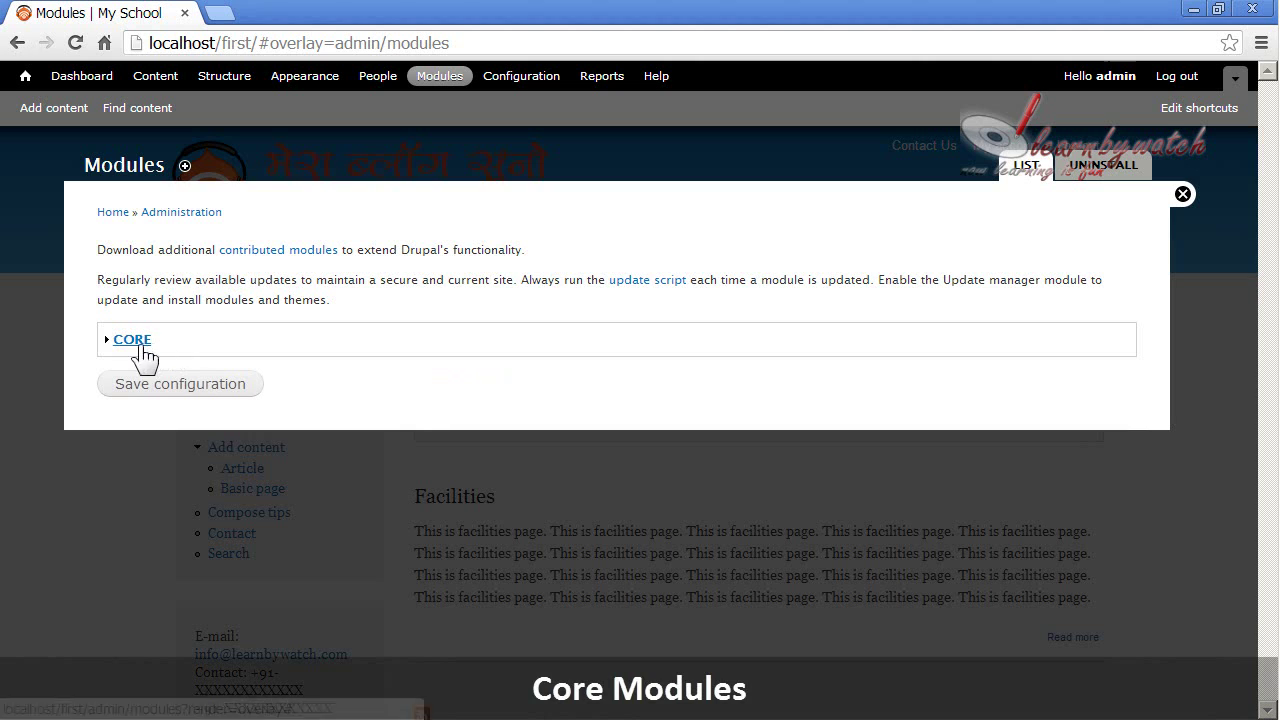
click(141, 344)
scroll(161, 347, up, 3)
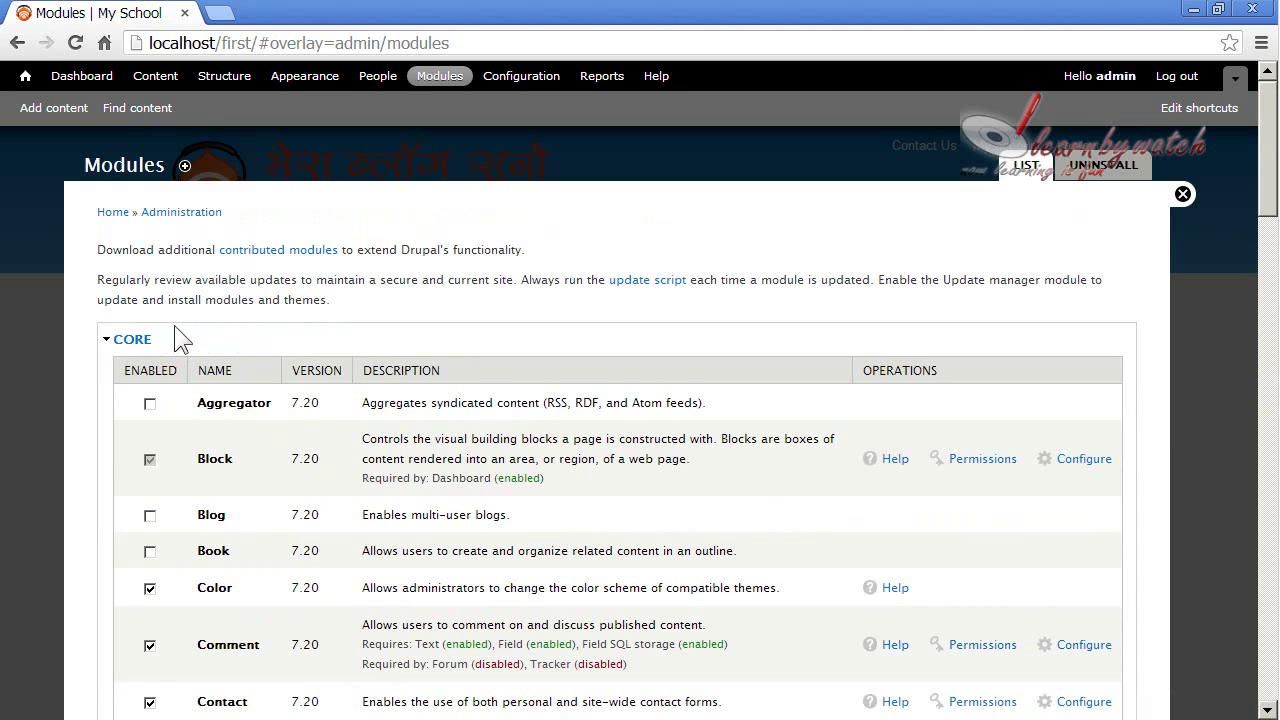
Step: Look through the whole Core module list, from Aggregator down to the save option, and return to its beginning
scroll(255, 350, down, 2)
scroll(235, 320, up, 2)
scroll(228, 308, down, 2)
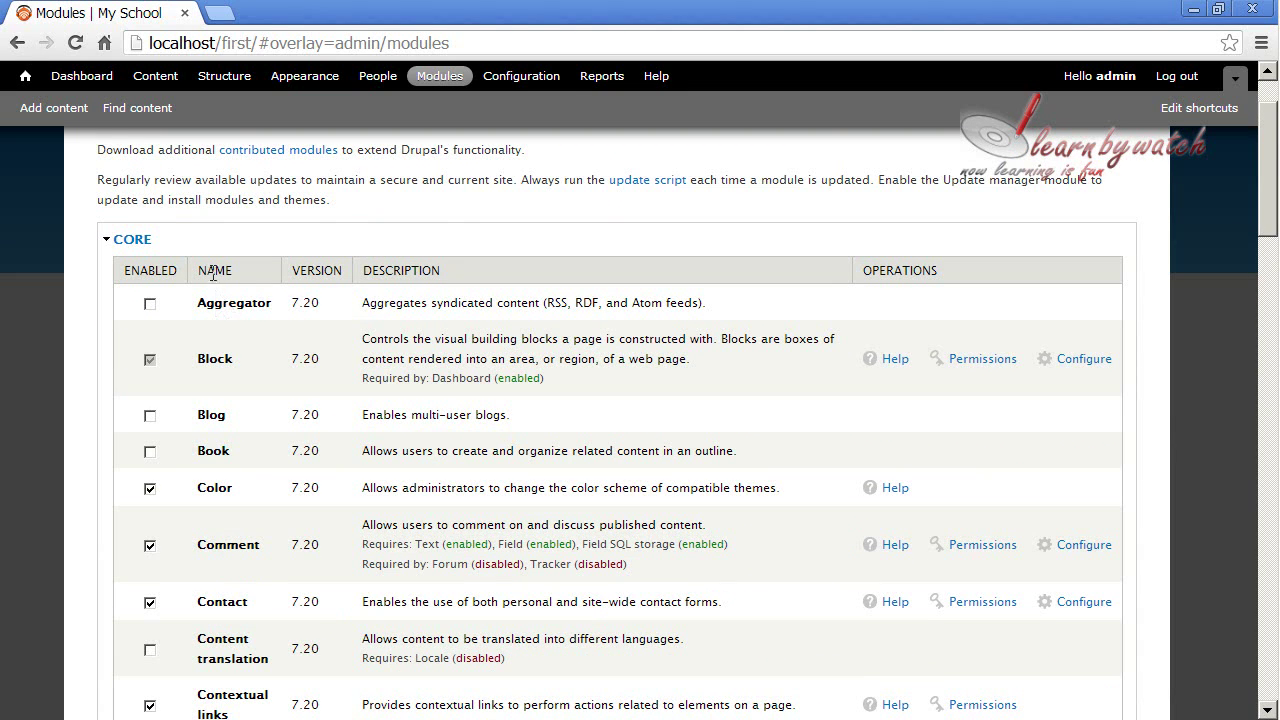
scroll(222, 306, down, 10)
scroll(224, 336, up, 10)
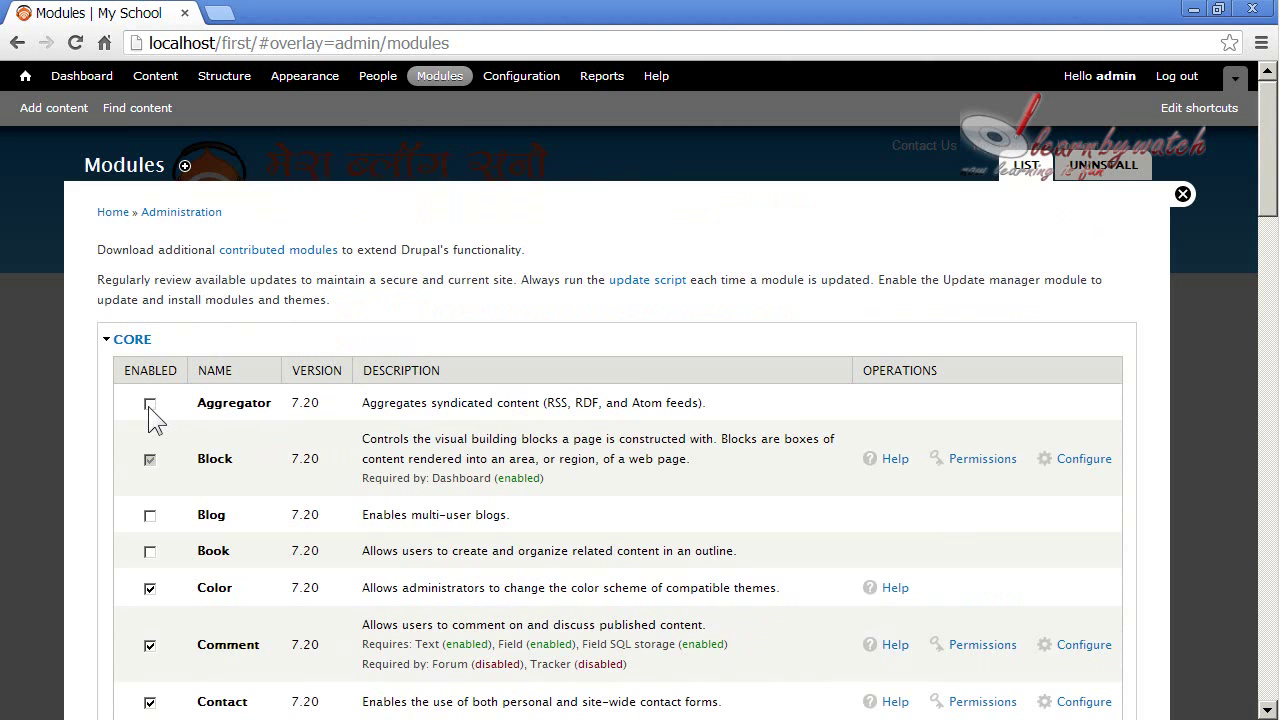
scroll(150, 411, down, 20)
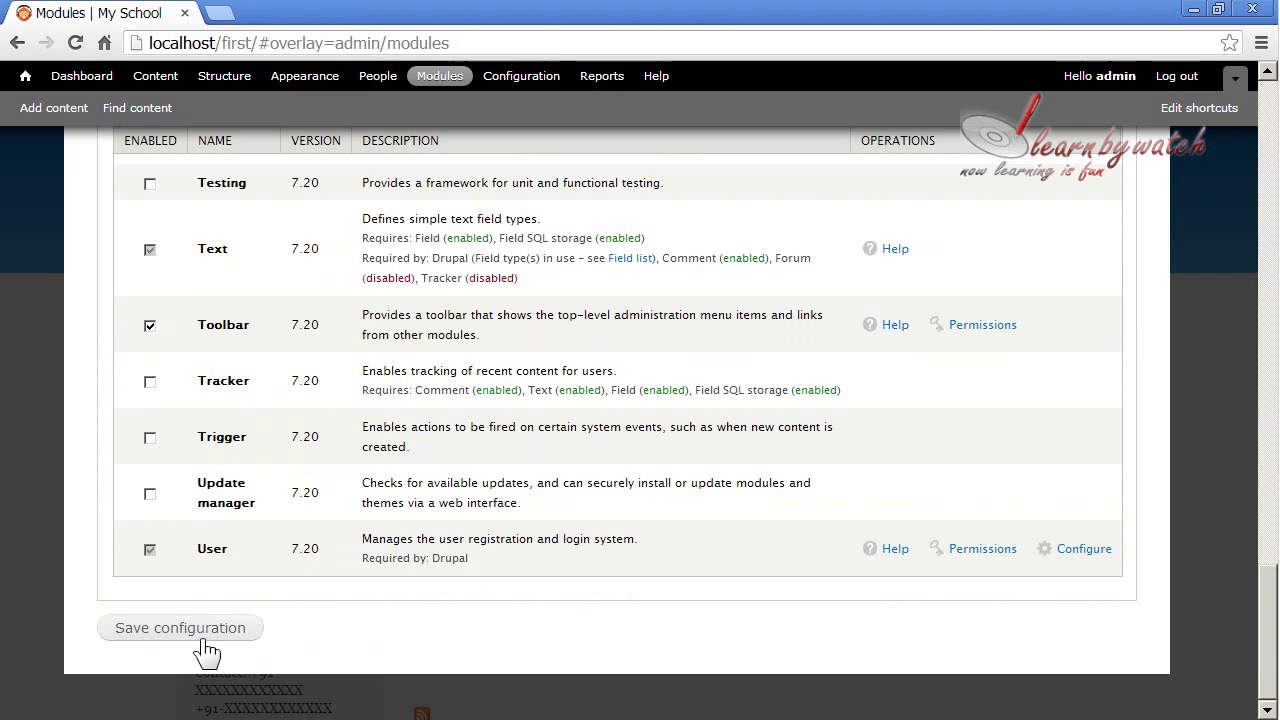
scroll(224, 551, up, 20)
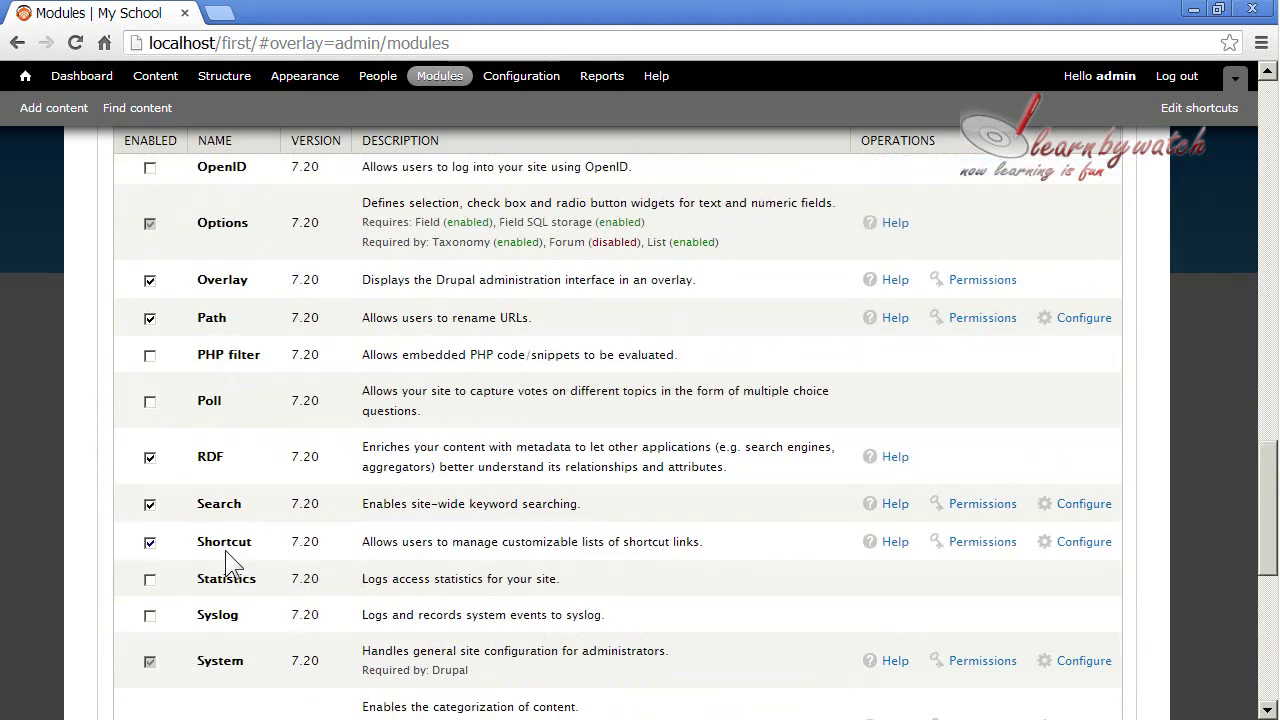
scroll(225, 546, up, 1)
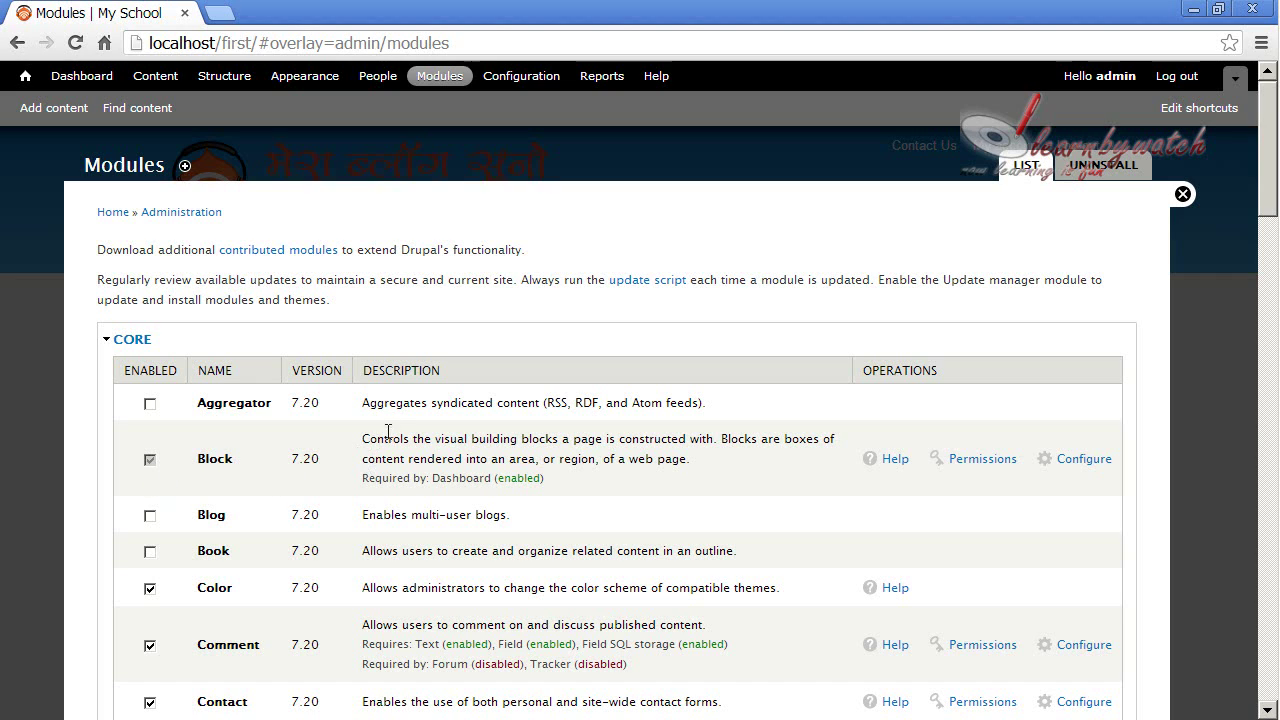
Step: Examine the Block module's description and its "Required by" dependency on Dashboard
drag(362, 438, 710, 472)
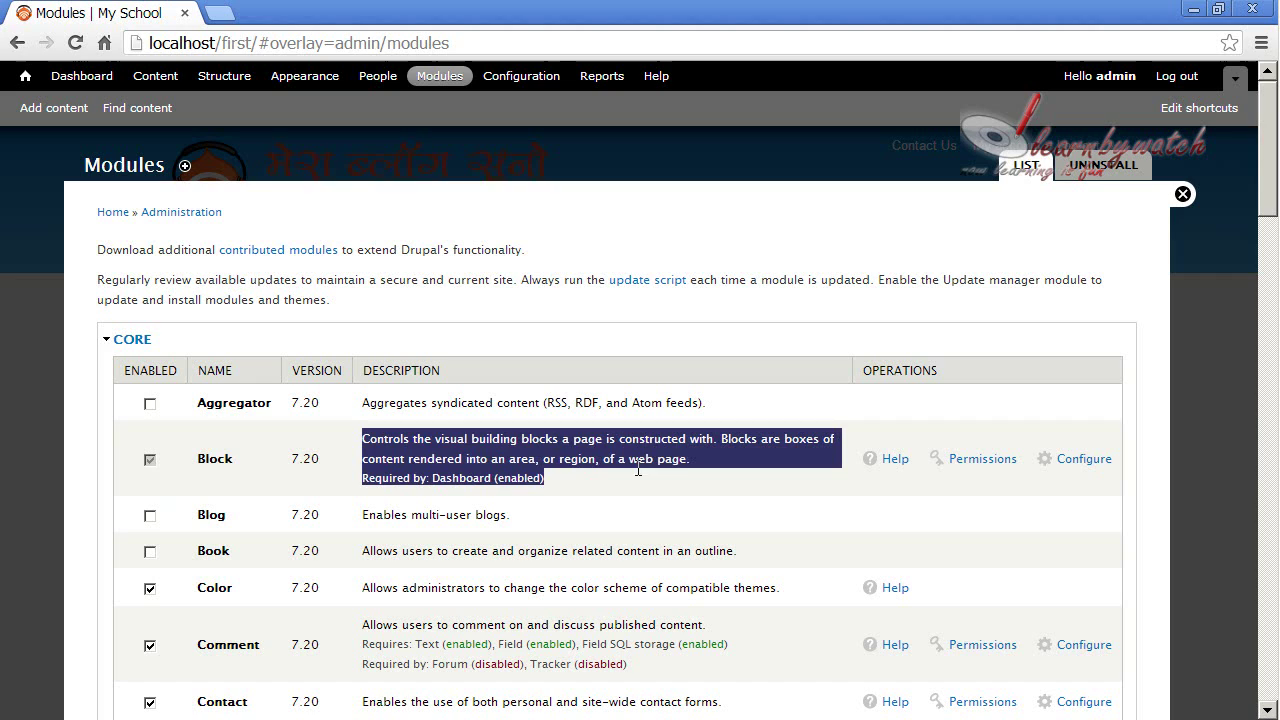
click(709, 467)
drag(362, 478, 553, 485)
click(459, 483)
click(559, 485)
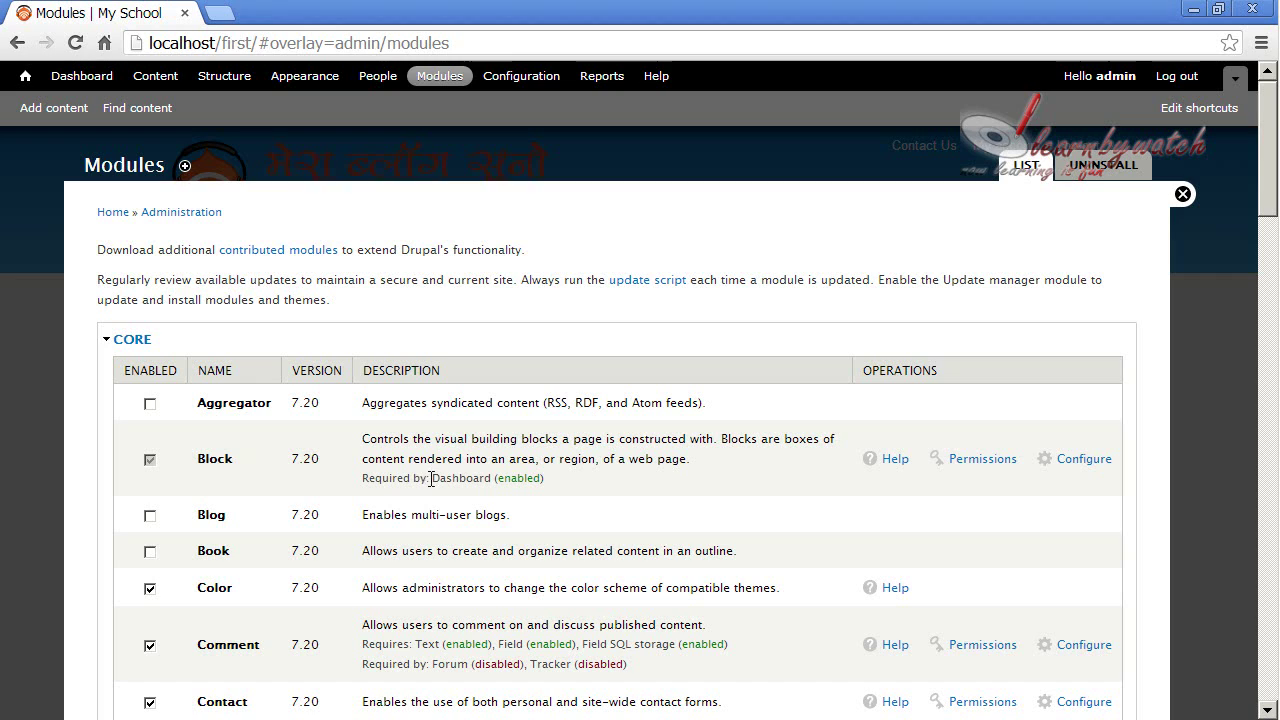
drag(430, 480, 538, 482)
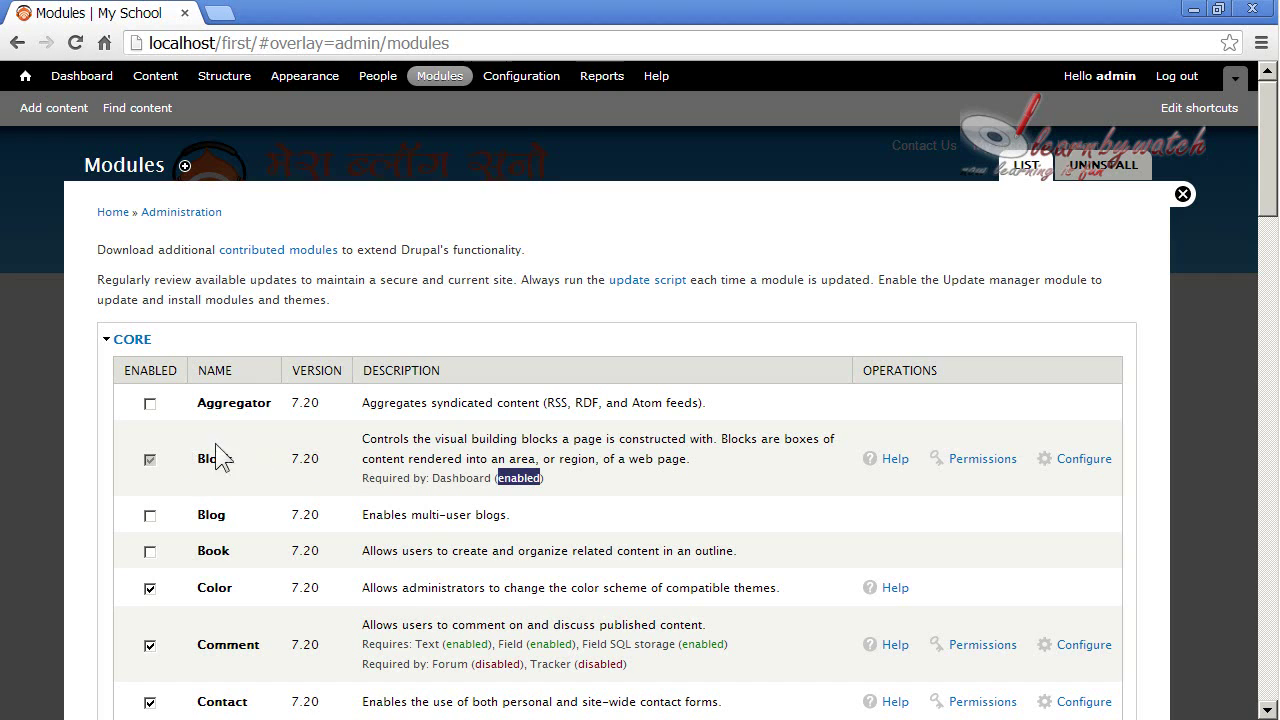
click(461, 485)
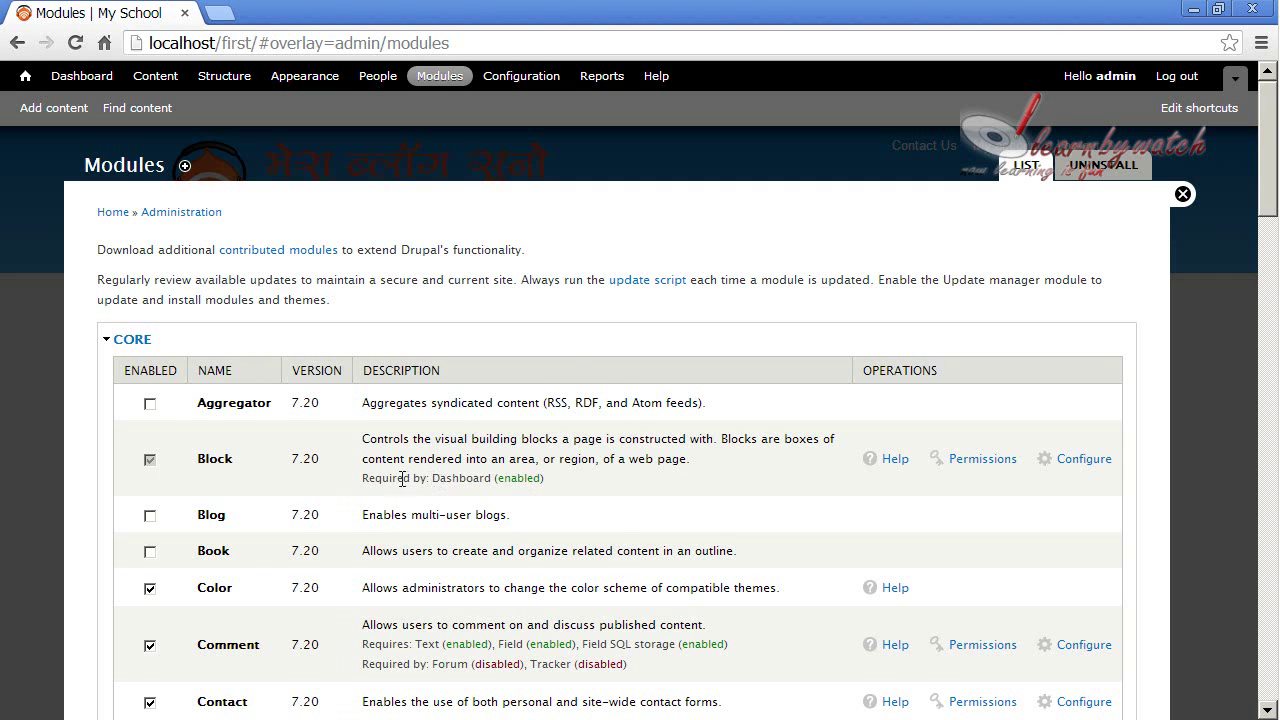
Step: Compare the Dashboard module's "Requires" entry with the Block module's "Required by" entry
scroll(276, 553, down, 1)
scroll(276, 553, down, 1)
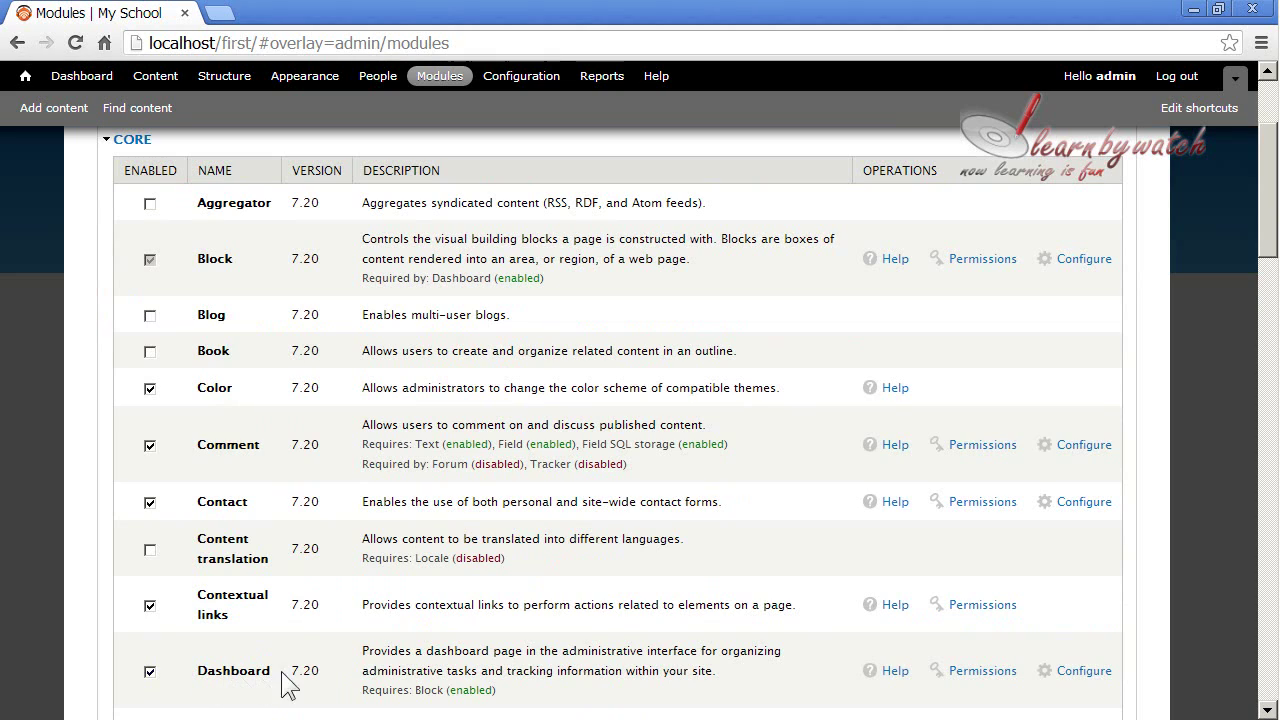
drag(362, 690, 411, 692)
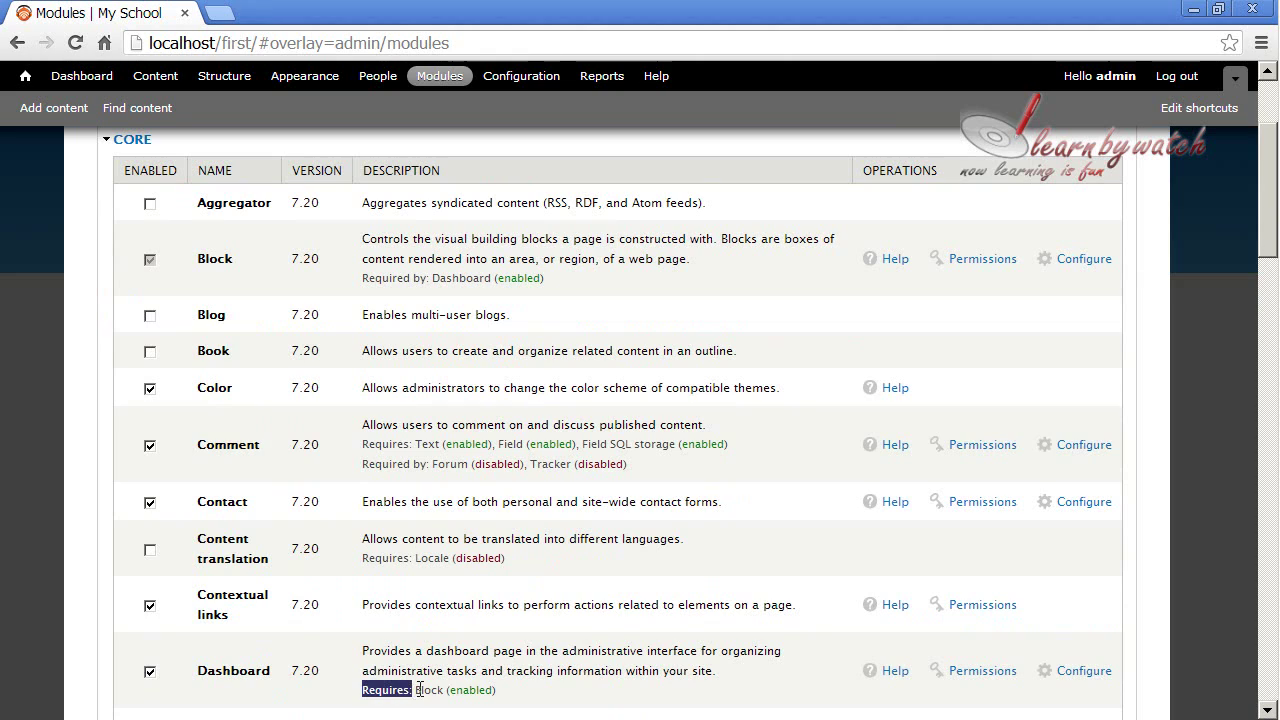
click(406, 690)
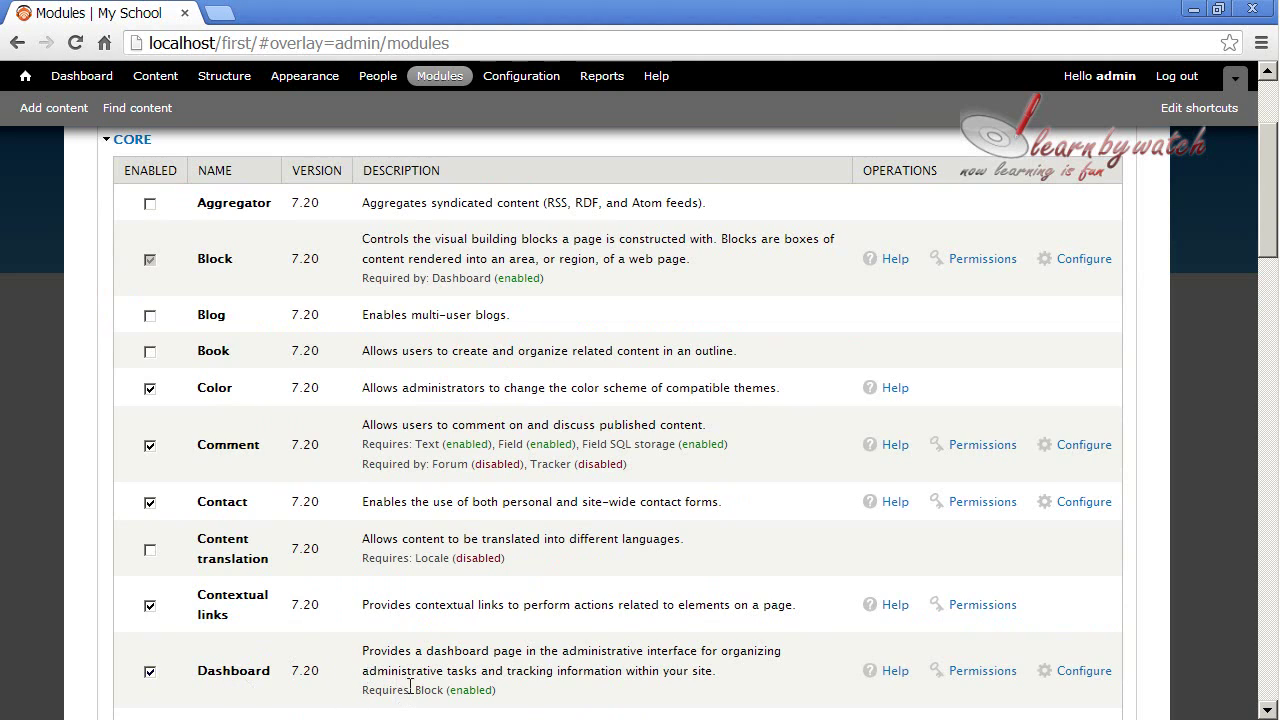
drag(414, 690, 510, 705)
click(510, 705)
drag(433, 278, 493, 278)
click(508, 279)
drag(358, 279, 432, 279)
drag(362, 690, 414, 695)
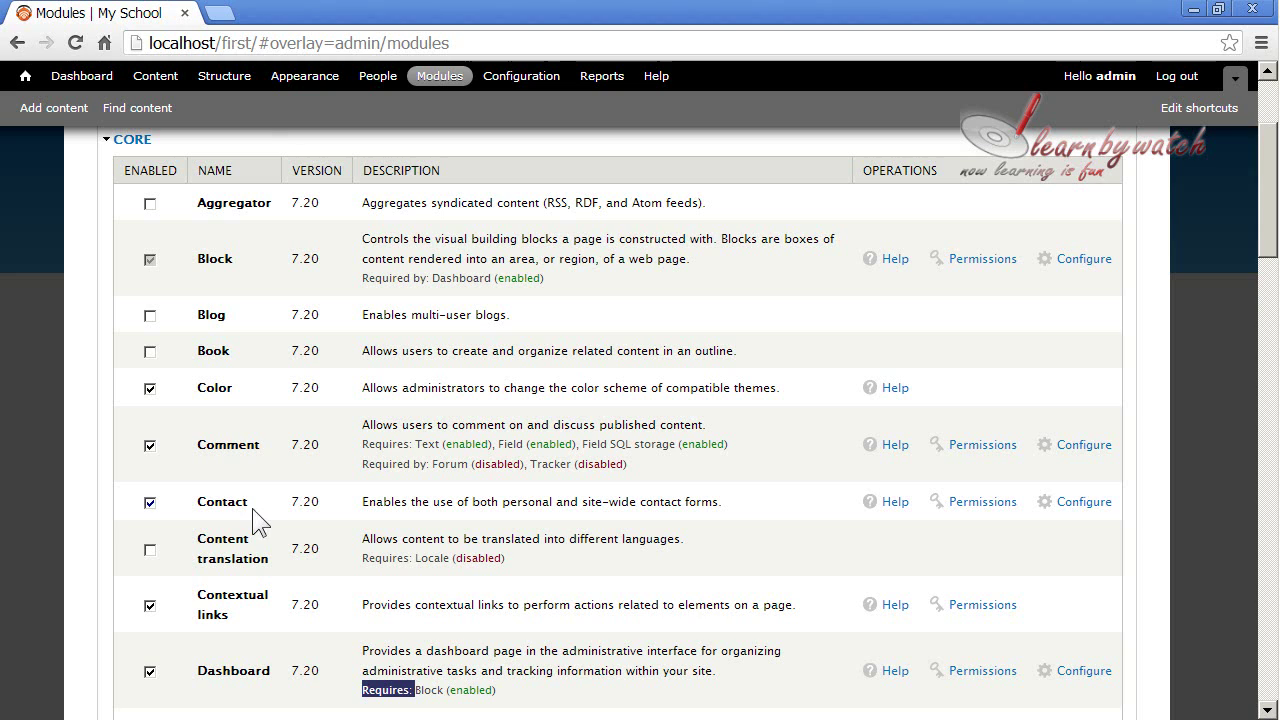
Step: Open the site's front page at localhost/first in a new browser tab
scroll(294, 515, down, 1)
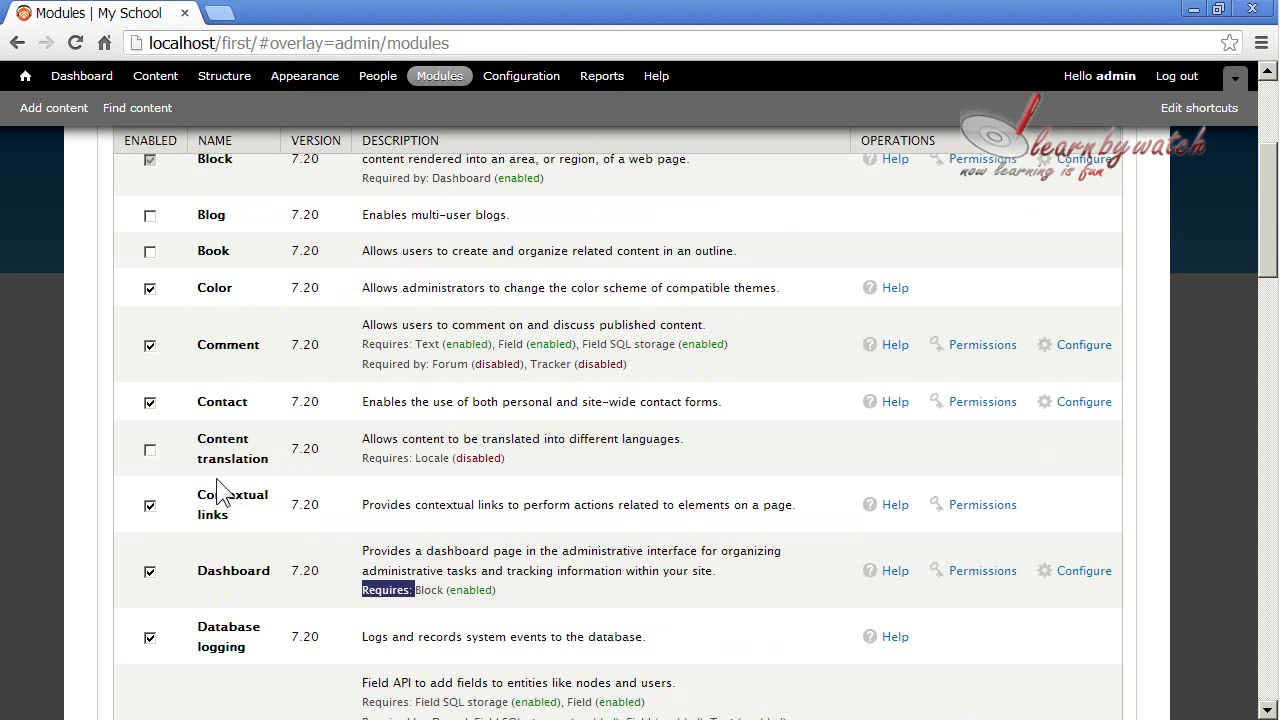
click(281, 471)
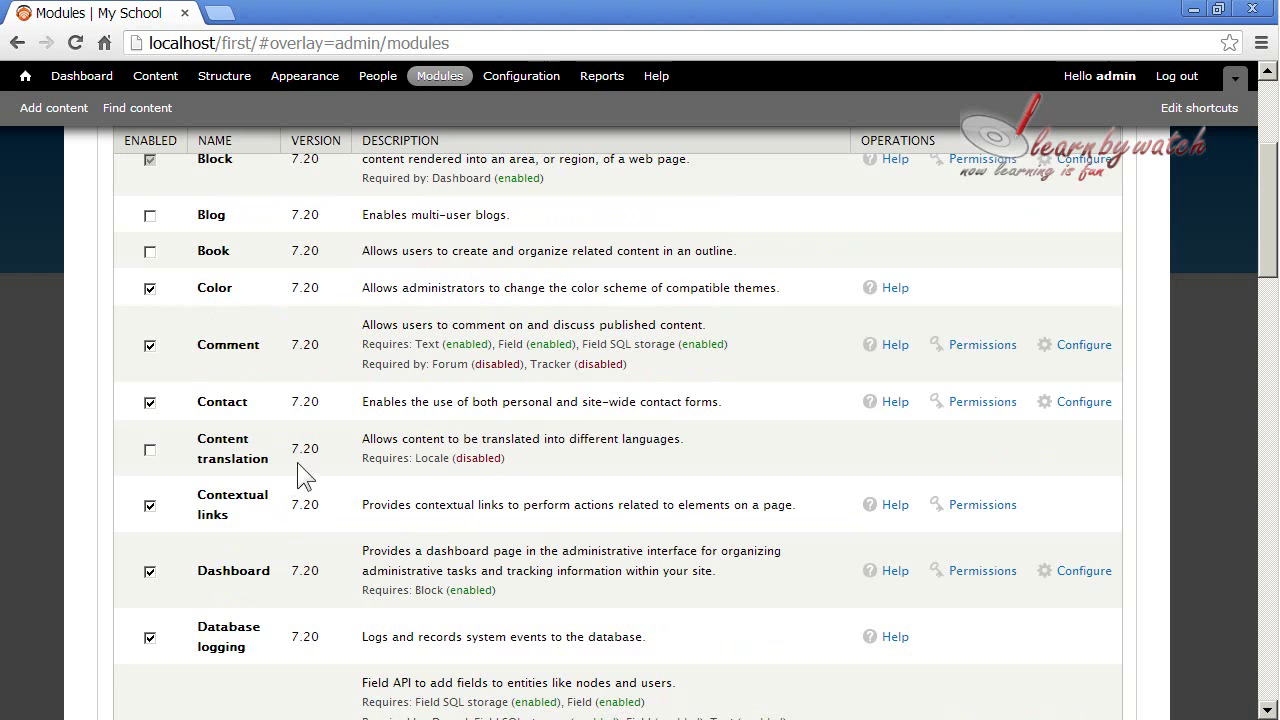
click(221, 12)
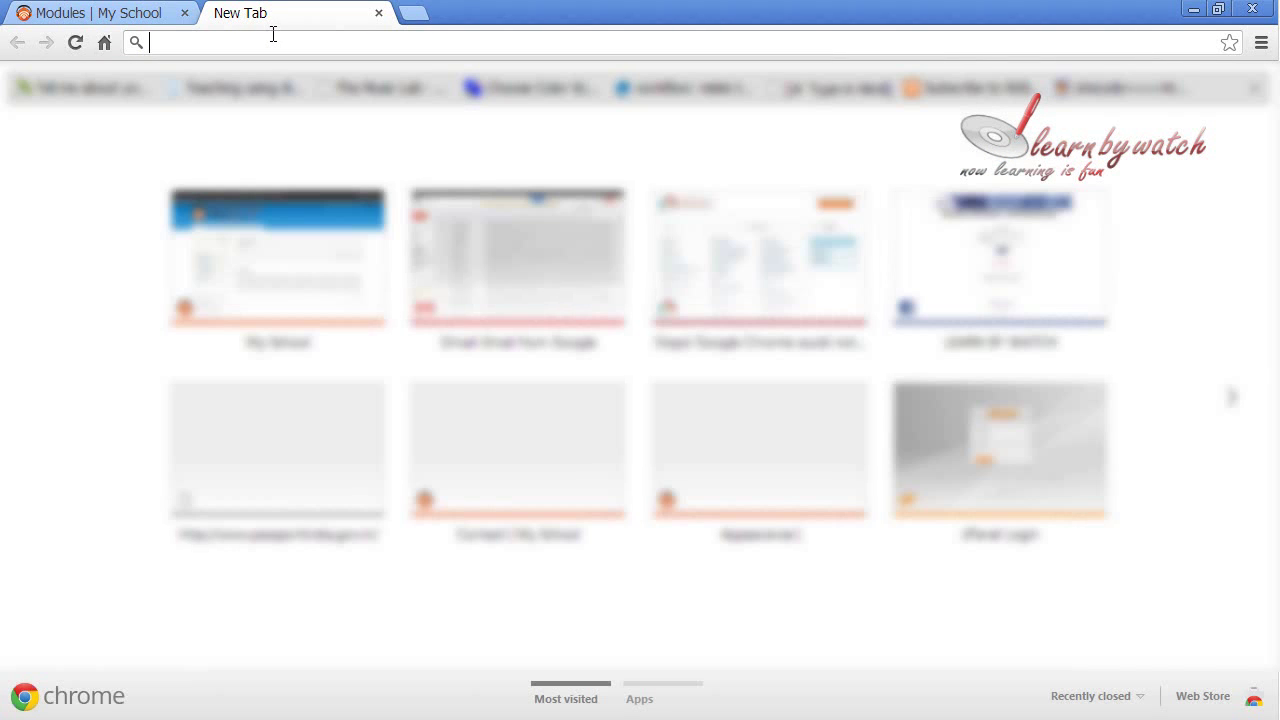
text(localhost/first)
key(Return)
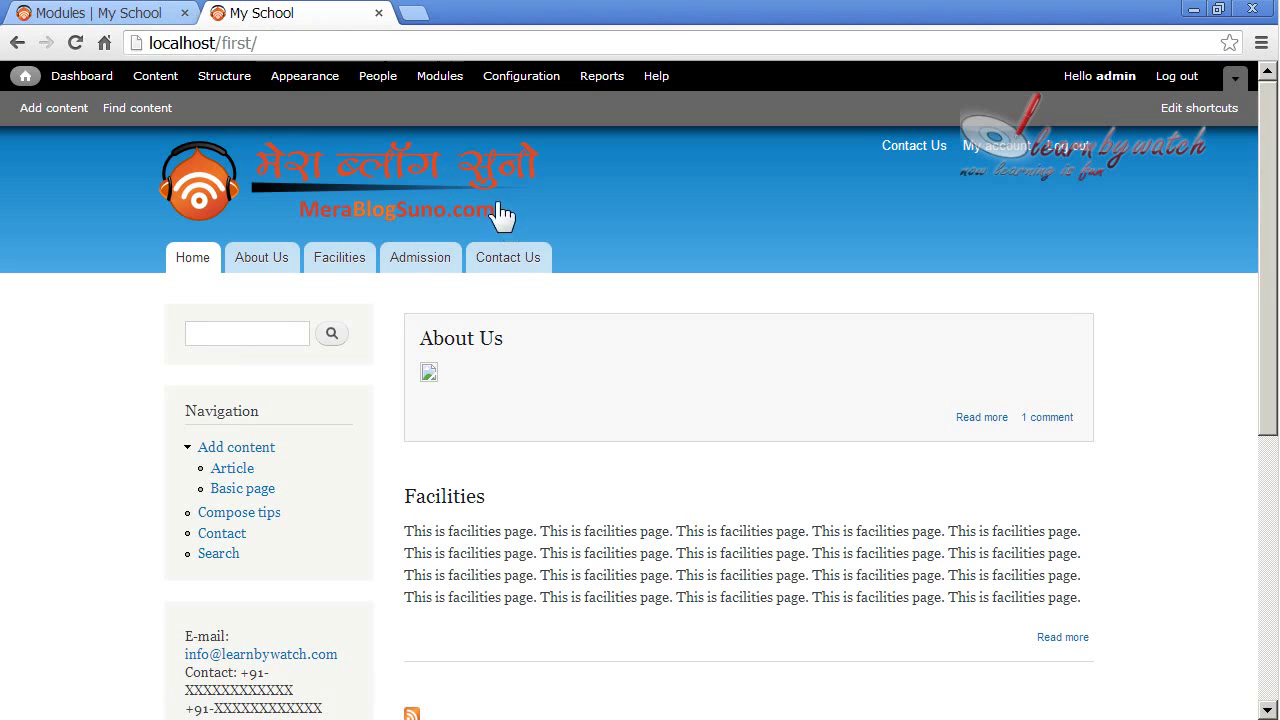
Step: Show the contextual link menus of the About Us article, the contact details block and the Navigation block
click(1068, 328)
scroll(362, 632, down, 1)
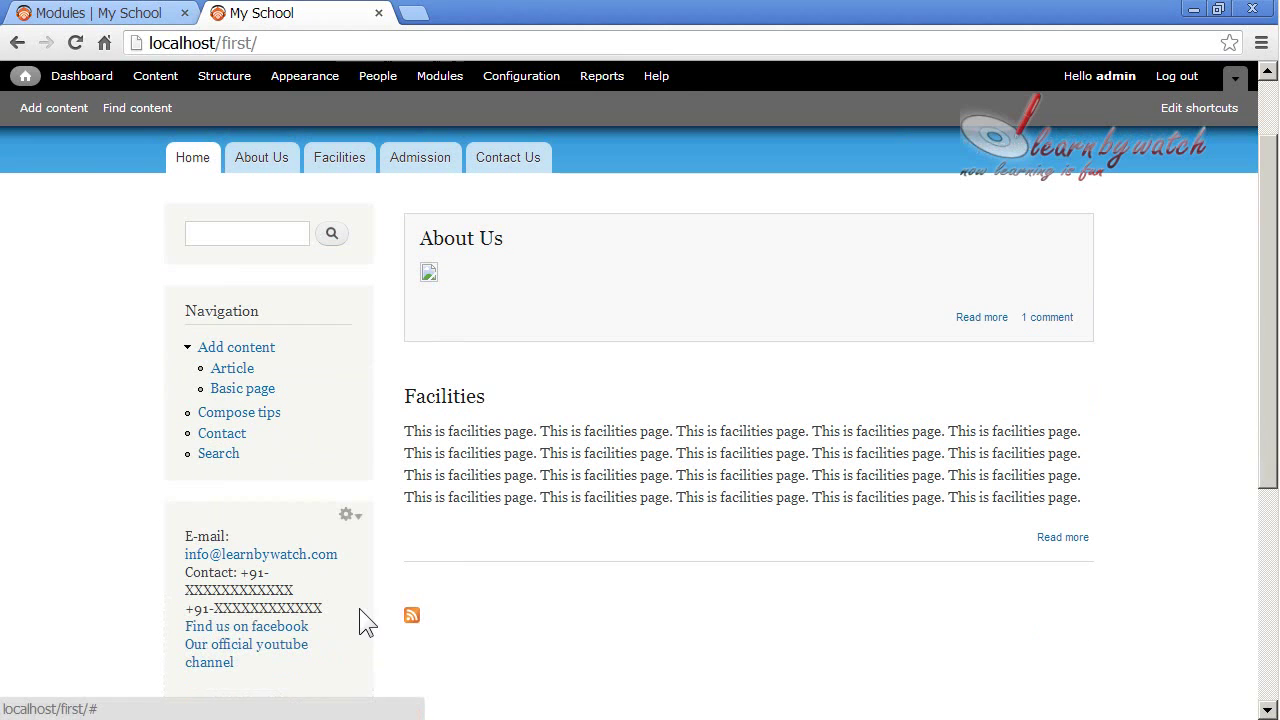
click(352, 515)
click(352, 299)
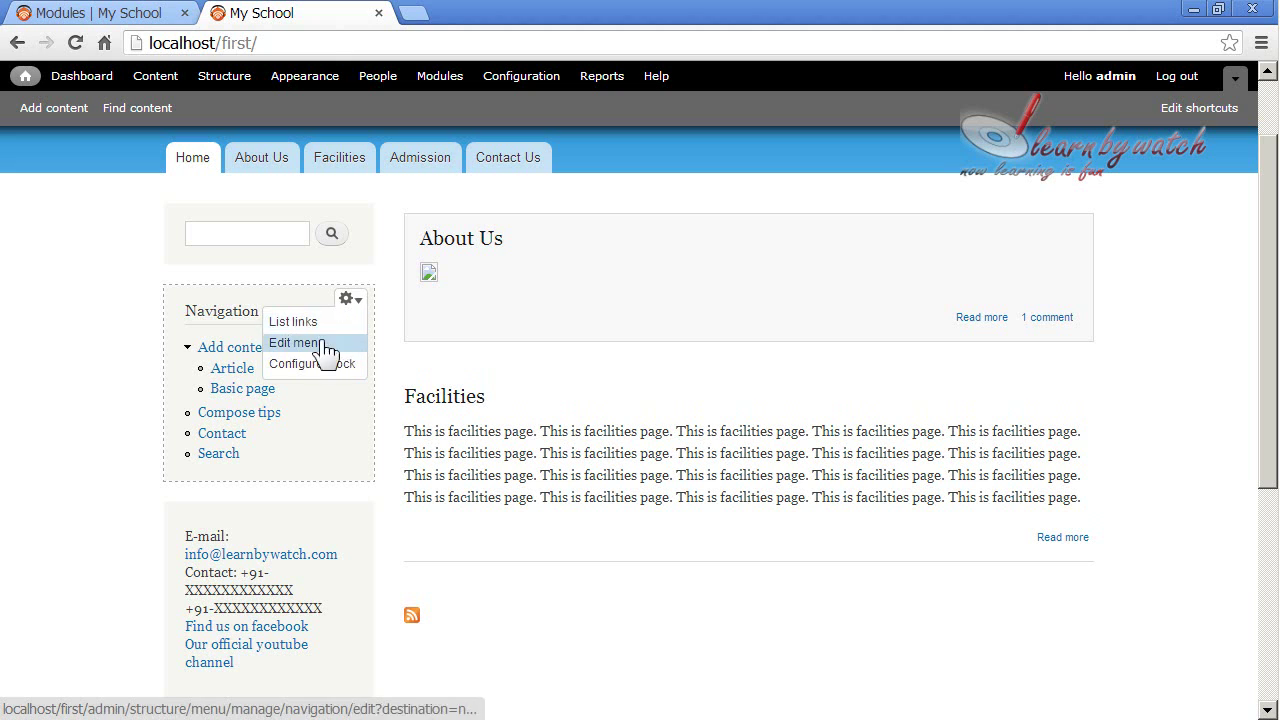
Step: Relate the Contextual links module in the module list to the Navigation block's contextual menu on the front page, ending on the module list
click(150, 14)
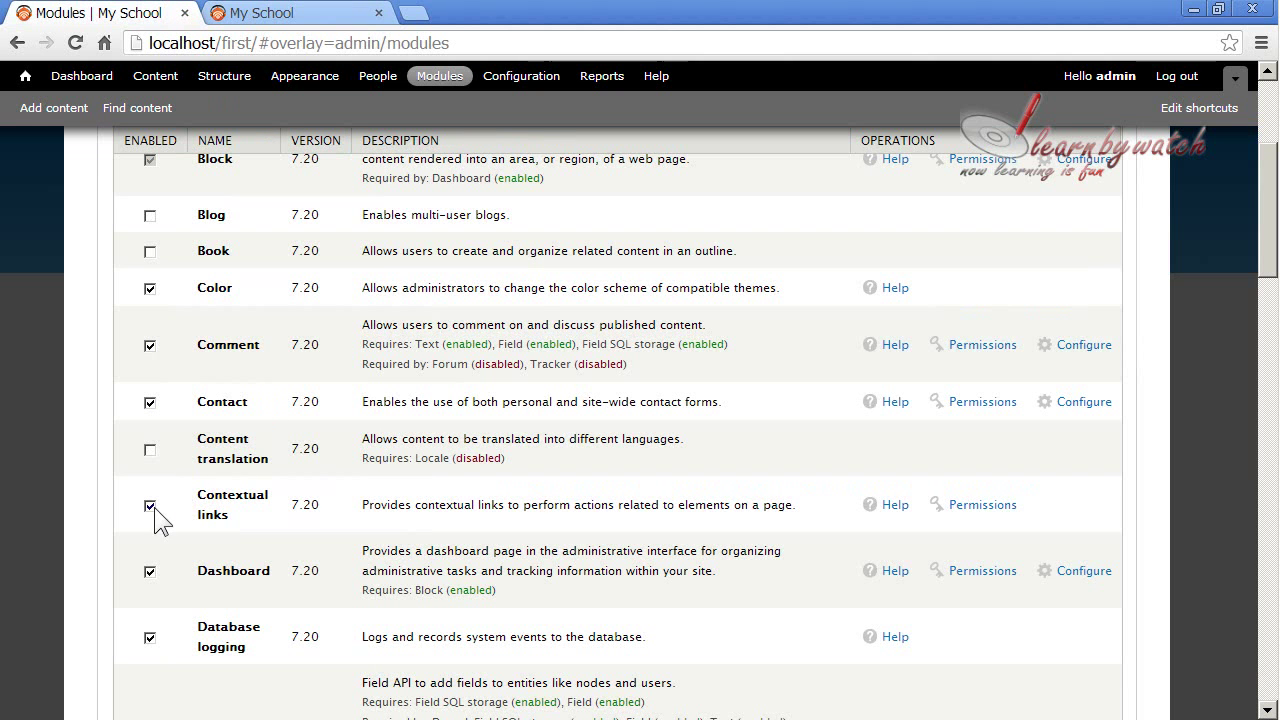
click(299, 13)
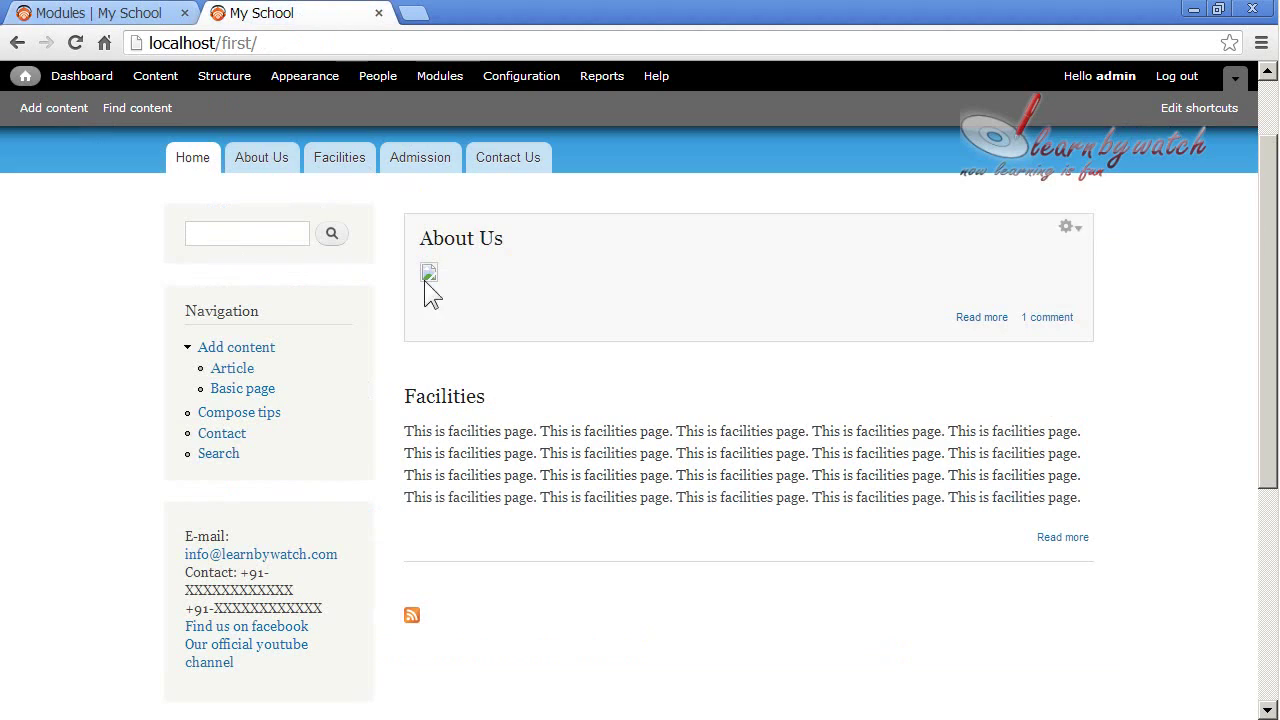
click(350, 300)
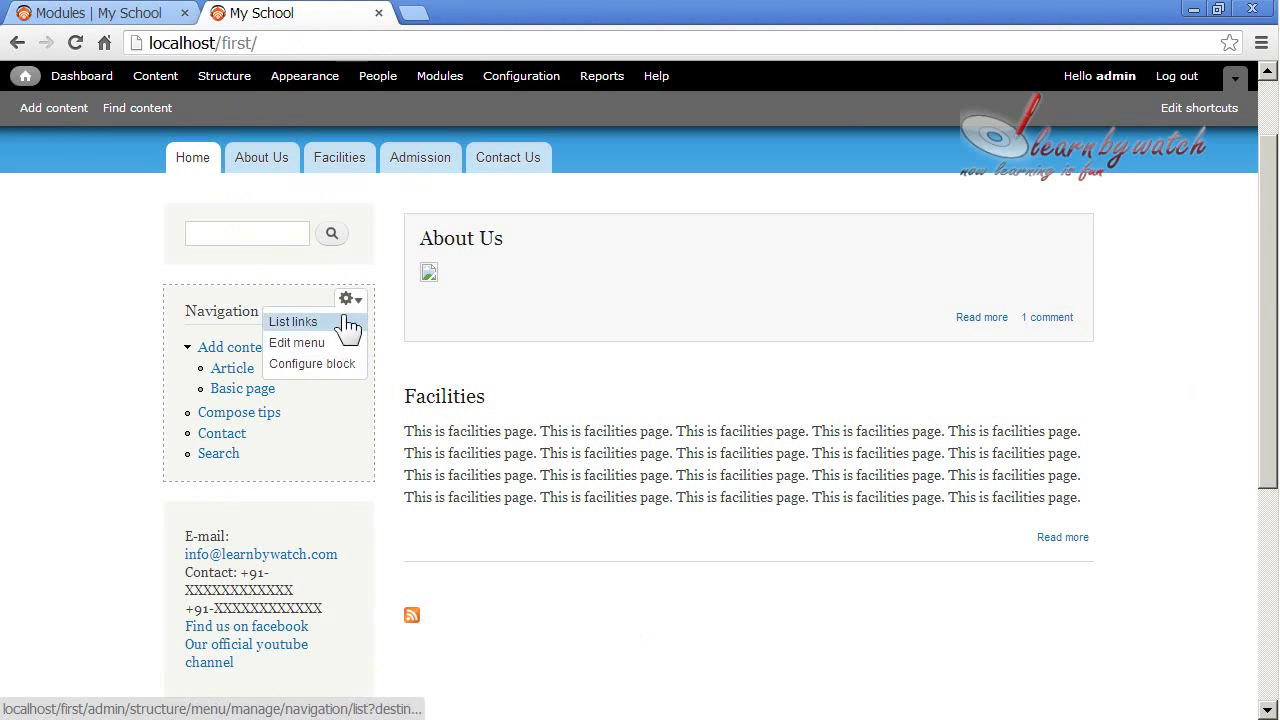
click(347, 302)
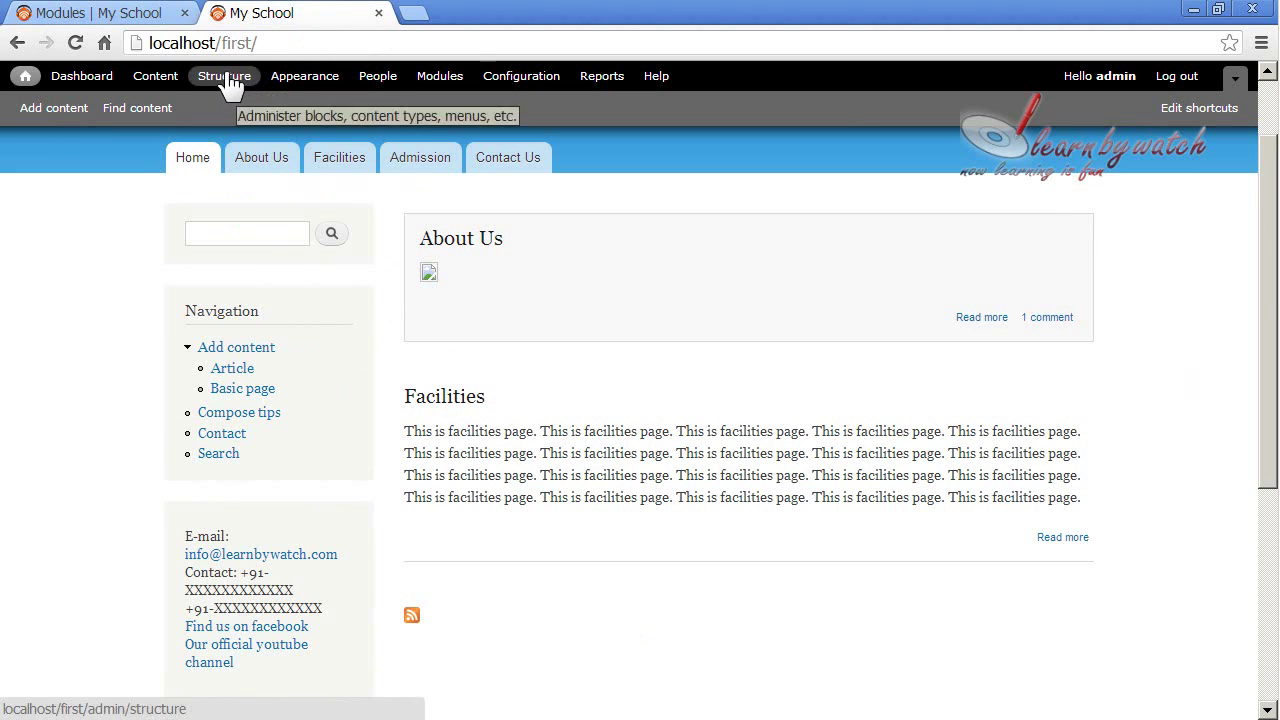
click(355, 300)
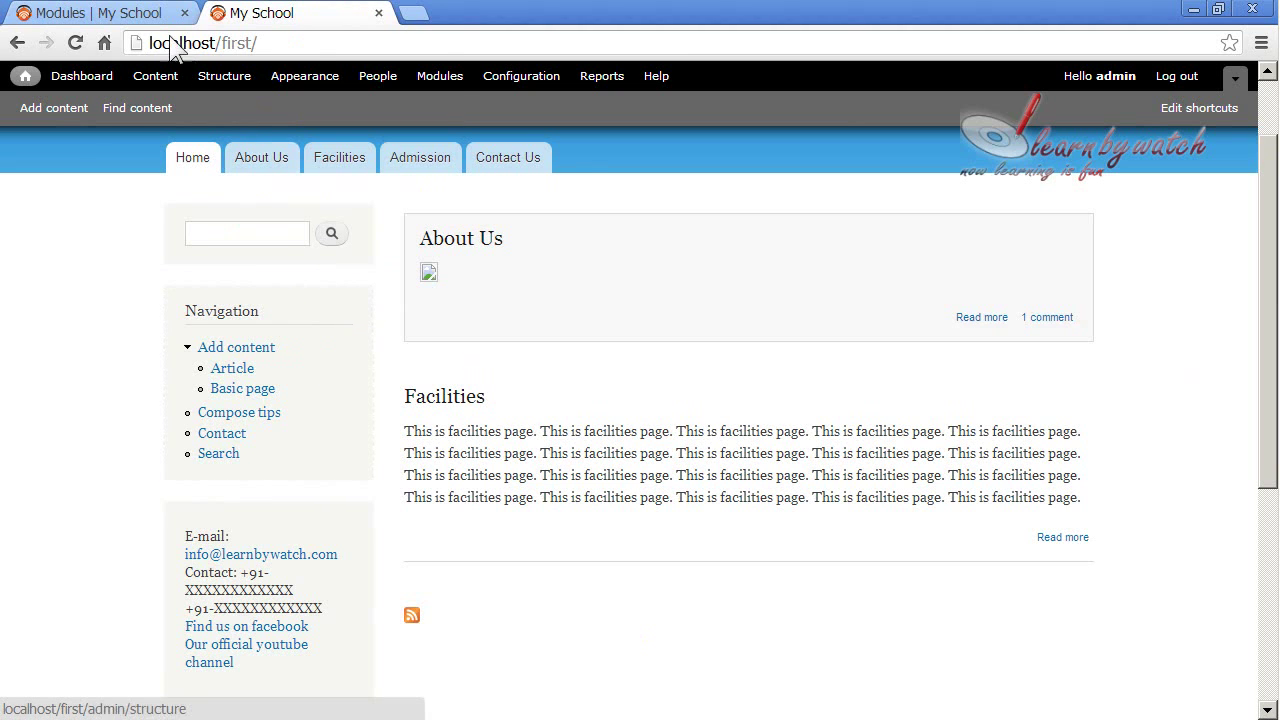
click(145, 13)
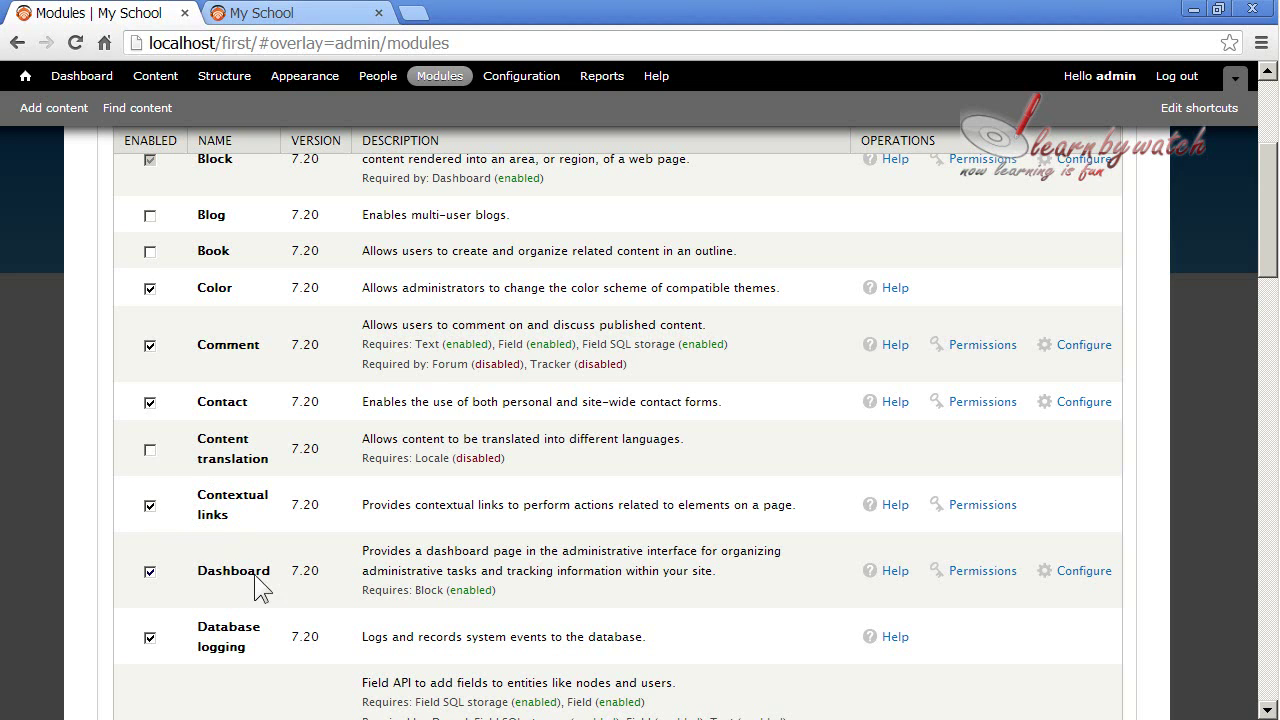
Step: Review the Database logging, Field, Field SQL storage, Field UI and File entries in the module list
scroll(371, 580, down, 1)
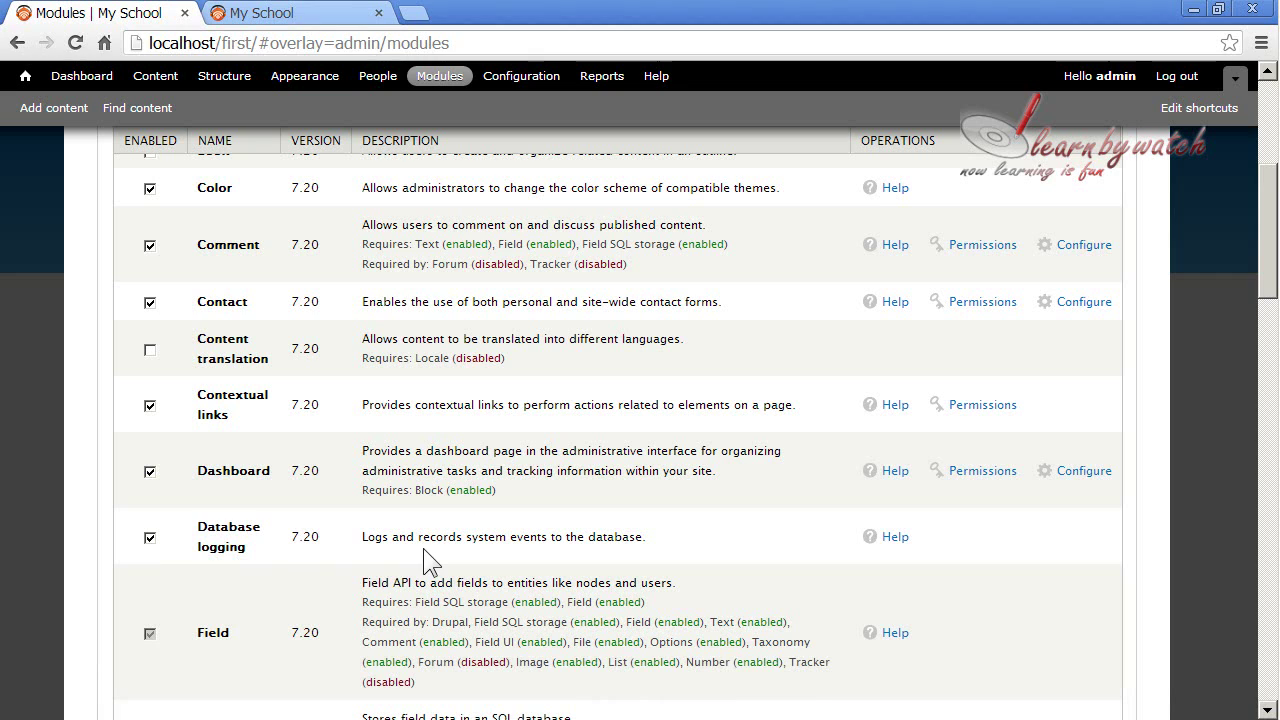
scroll(247, 560, down, 1)
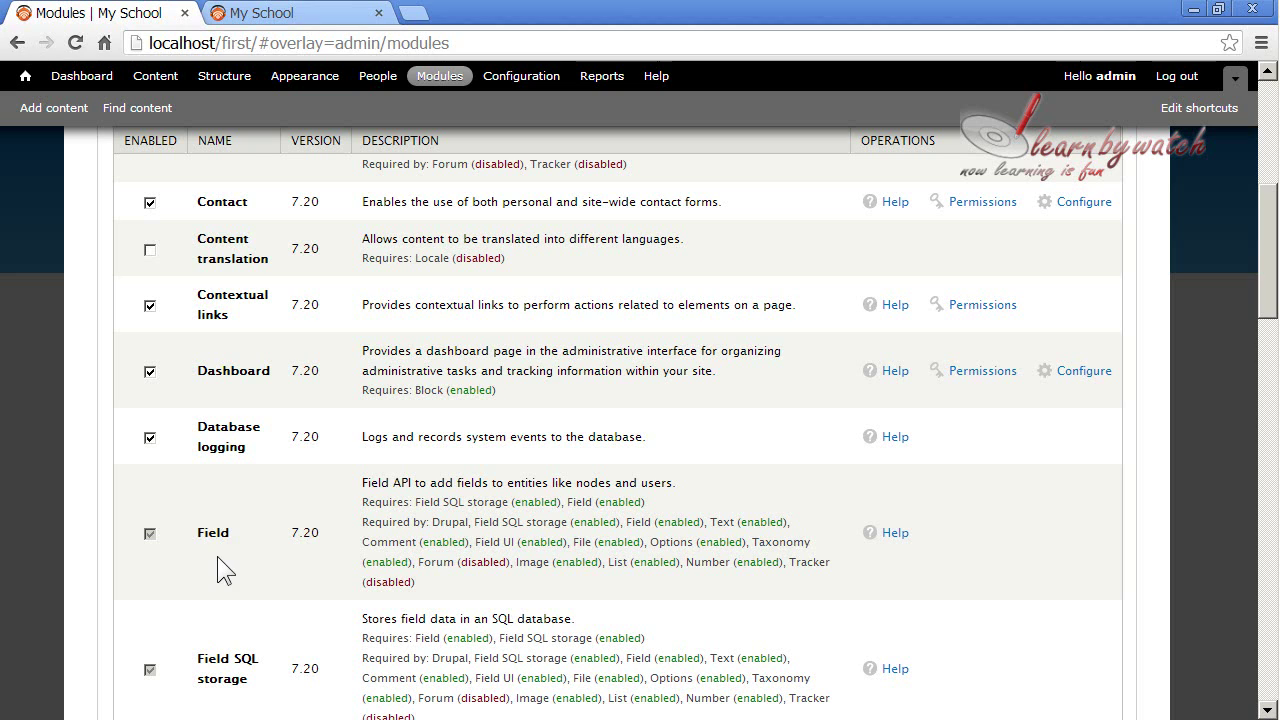
scroll(217, 556, down, 1)
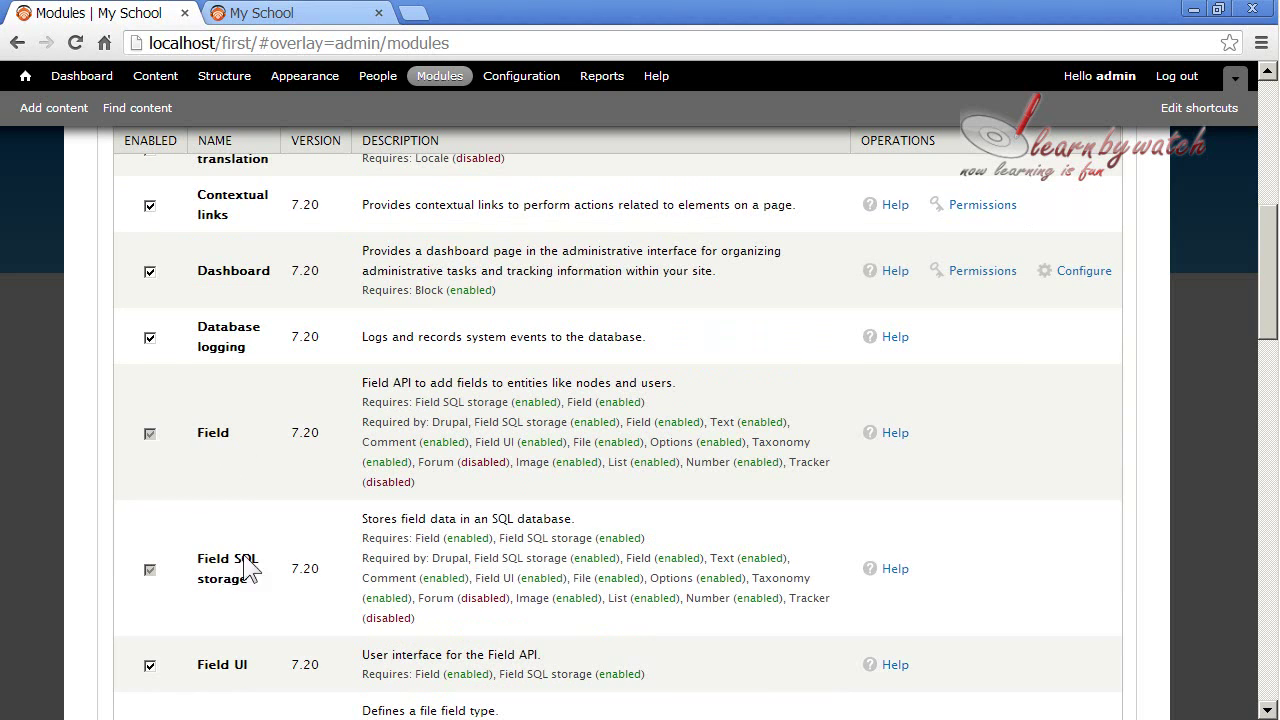
scroll(250, 592, down, 1)
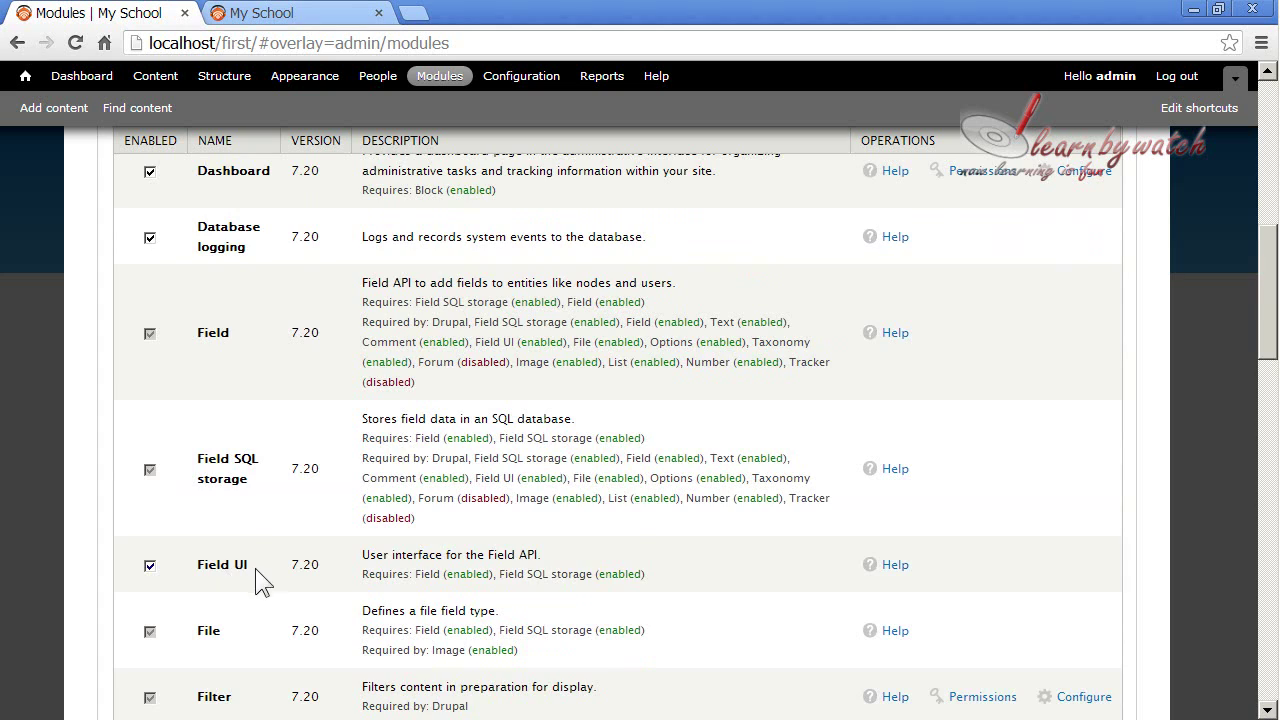
scroll(255, 568, down, 2)
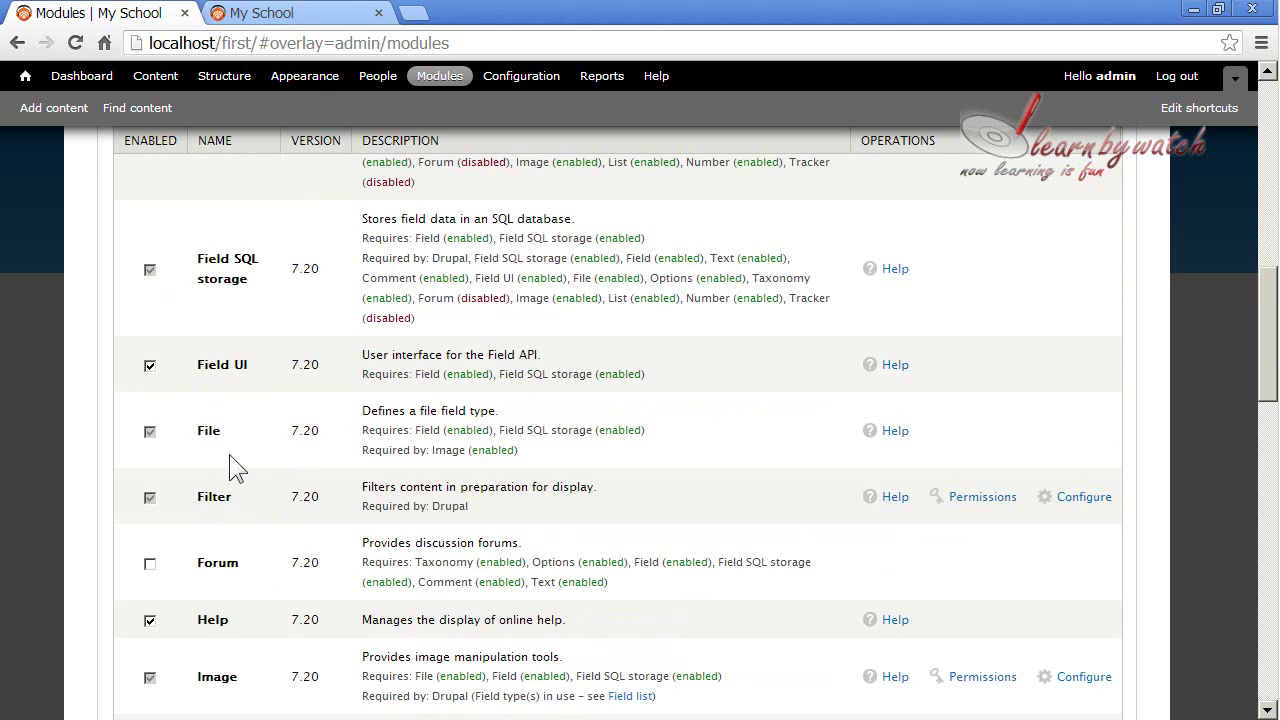
Step: Highlight the Field dependency in the File module's "Requires" entry
drag(414, 430, 500, 432)
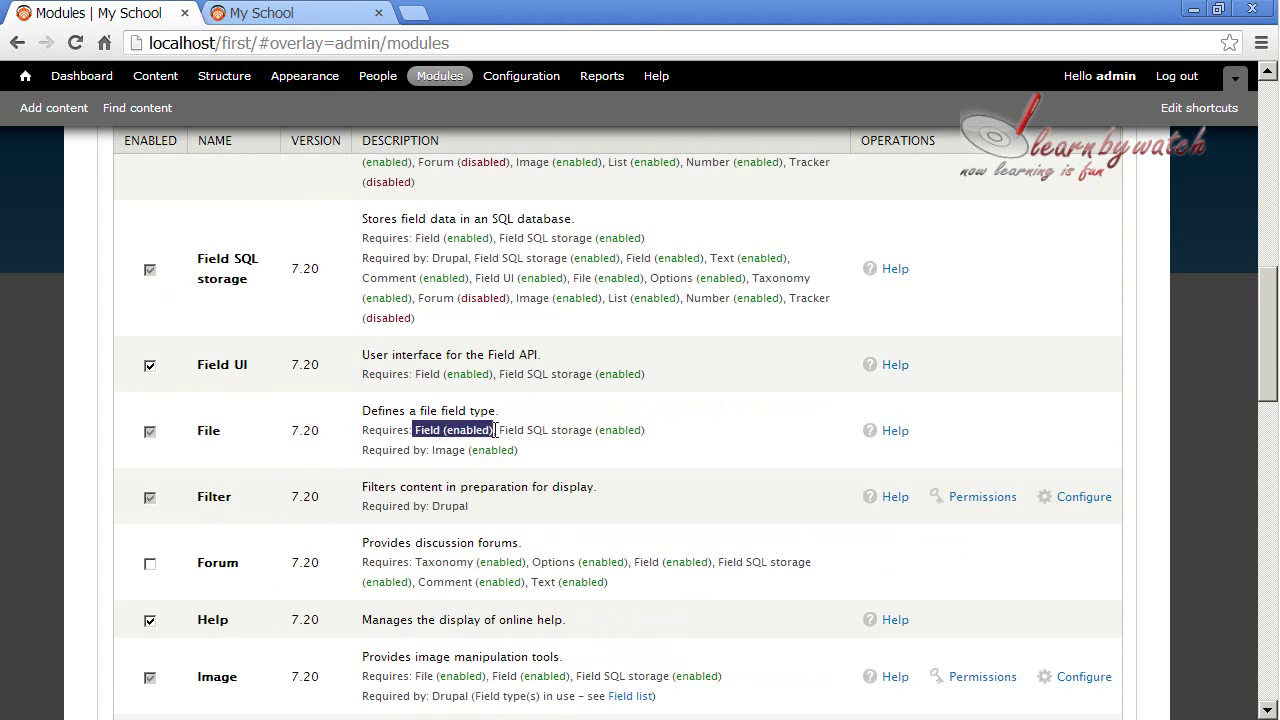
click(505, 432)
drag(416, 432, 466, 434)
click(466, 432)
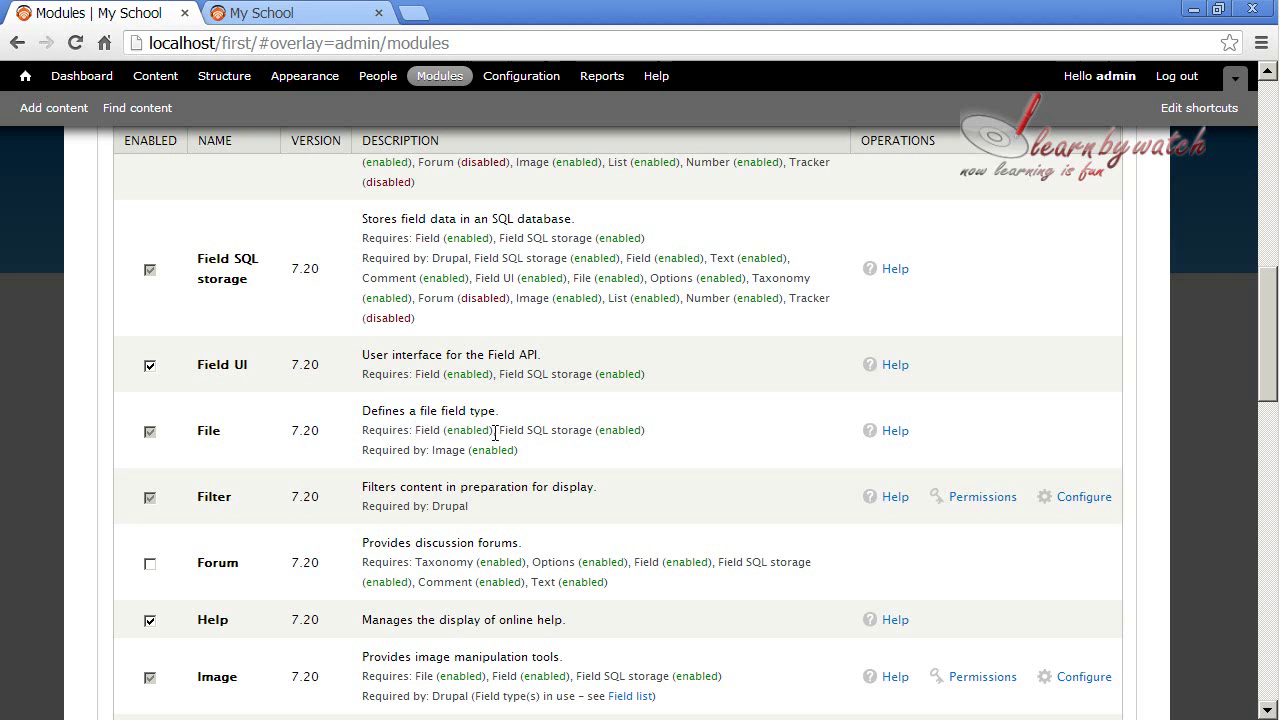
Step: Highlight the Filter module's description in the module list
scroll(225, 428, down, 1)
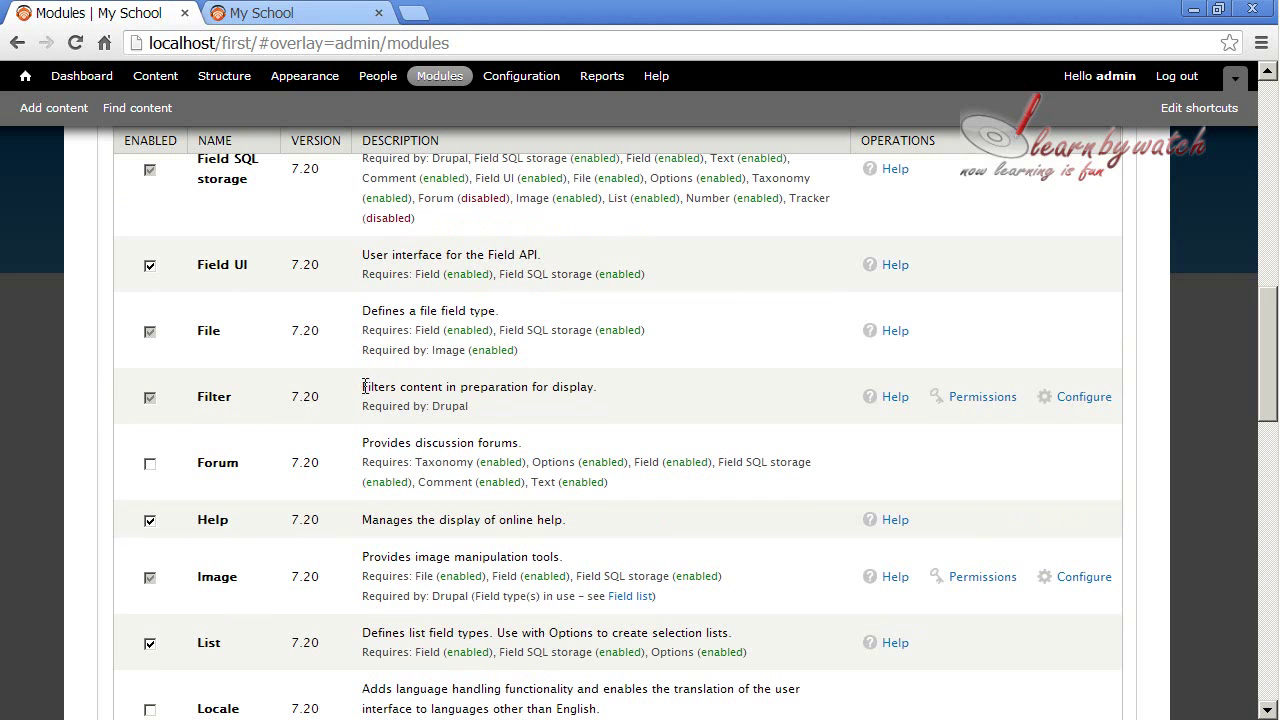
drag(364, 387, 619, 391)
click(619, 390)
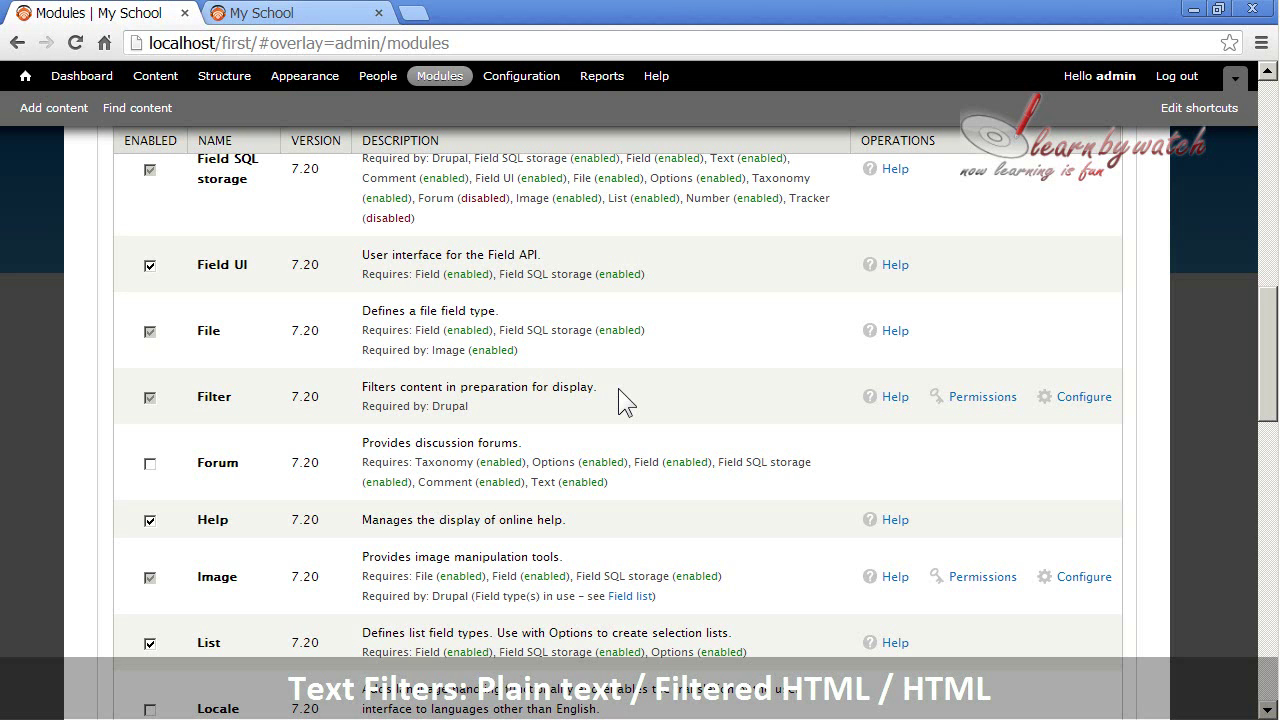
Step: Open the About Us page for editing from its contextual links on the site's front page
click(300, 14)
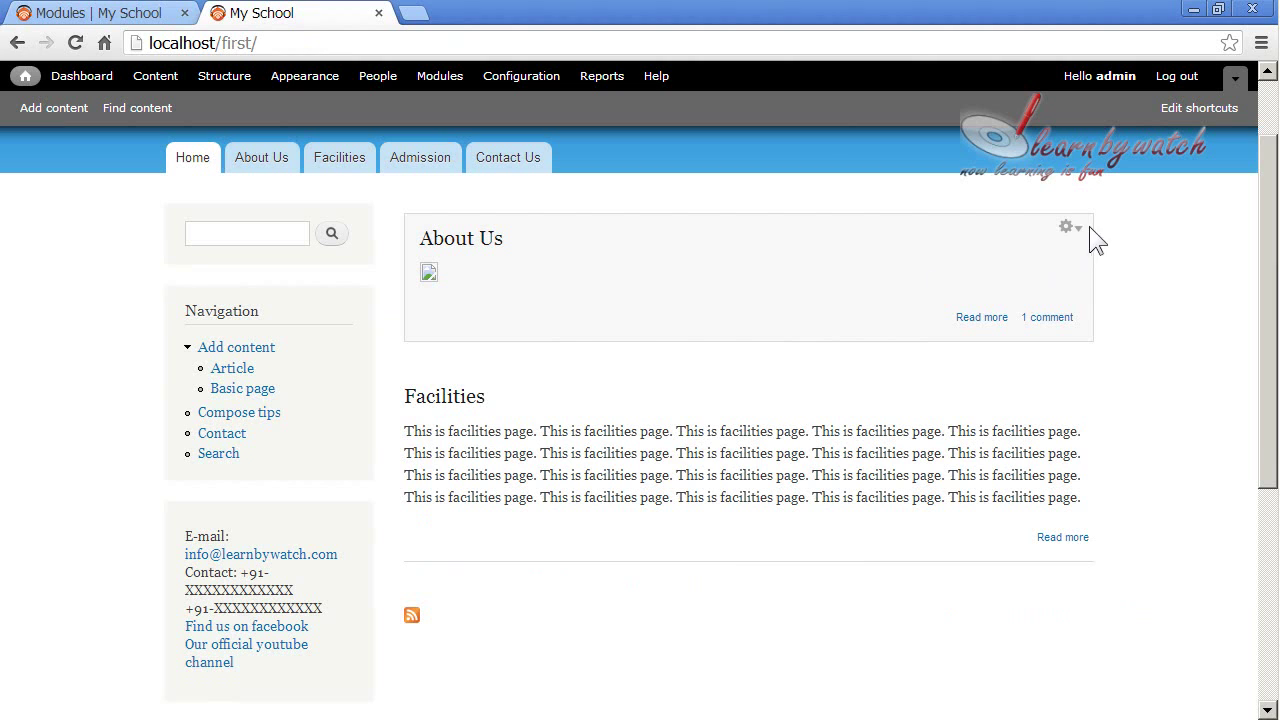
click(1068, 228)
click(1057, 249)
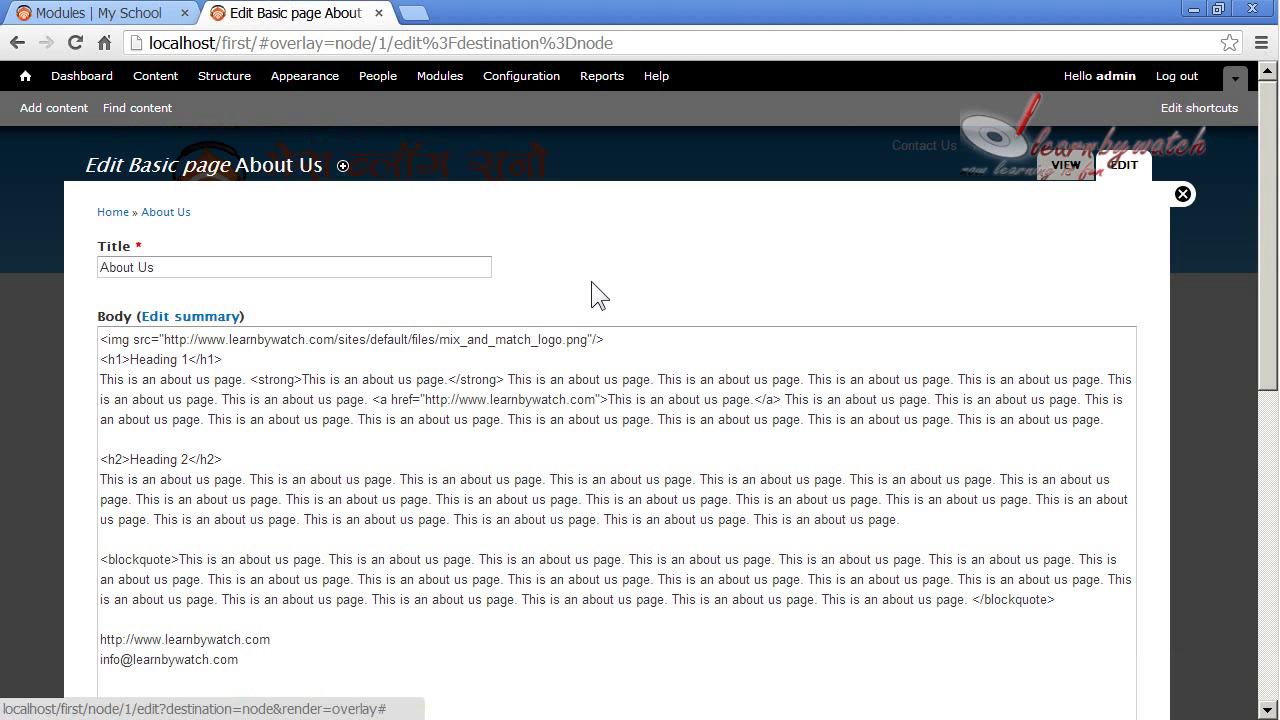
Step: Switch the About Us page's text format to Filtered HTML and examine its format rules and the format choices
scroll(591, 281, down, 5)
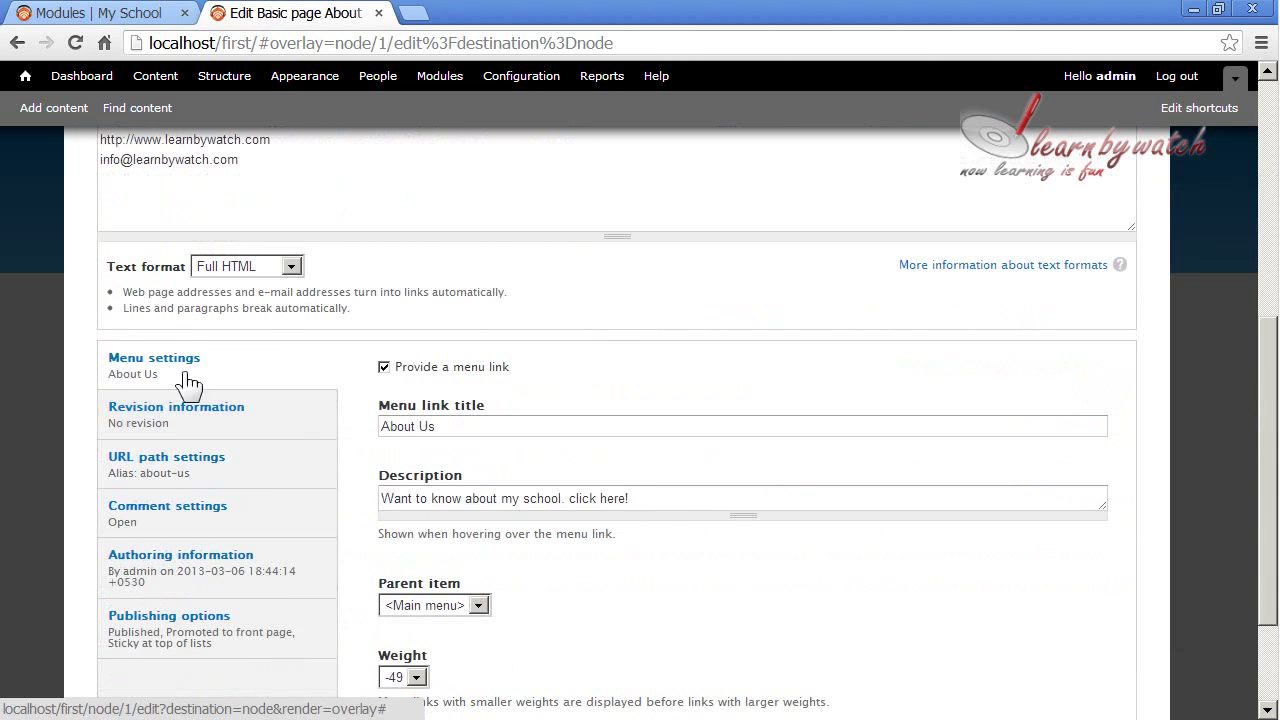
click(245, 266)
click(284, 287)
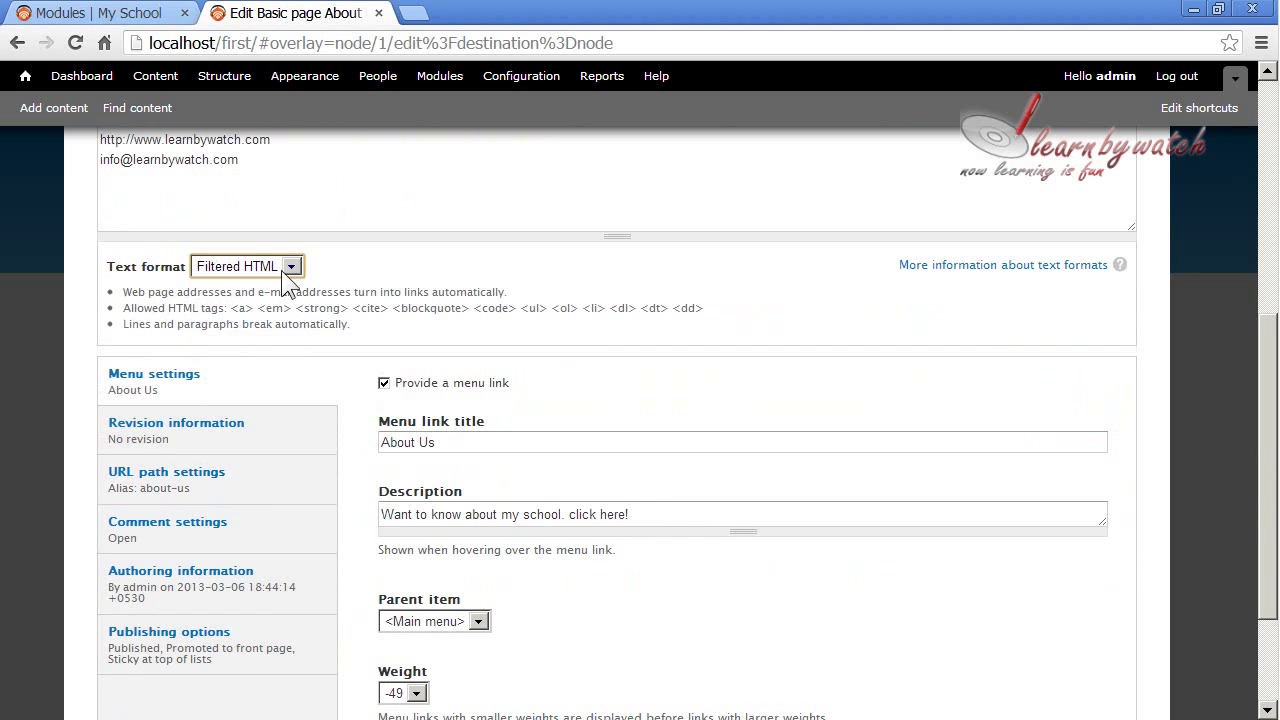
scroll(350, 310, up, 3)
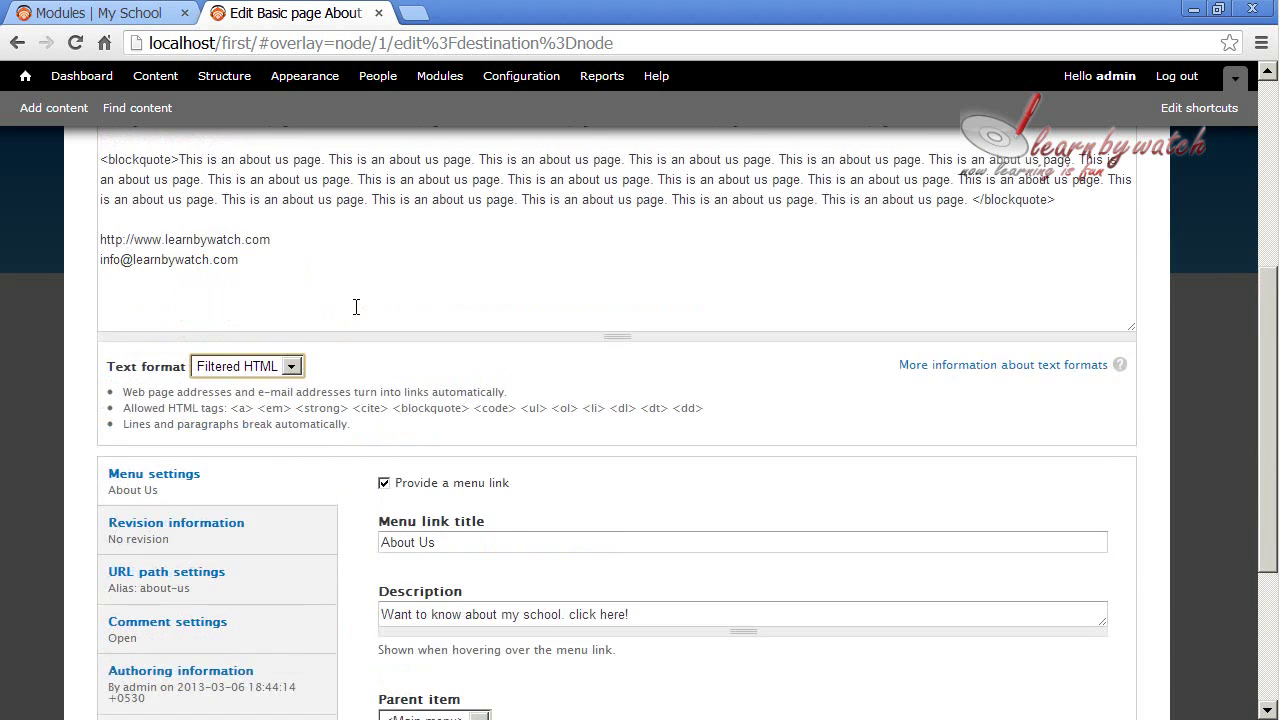
scroll(296, 400, down, 2)
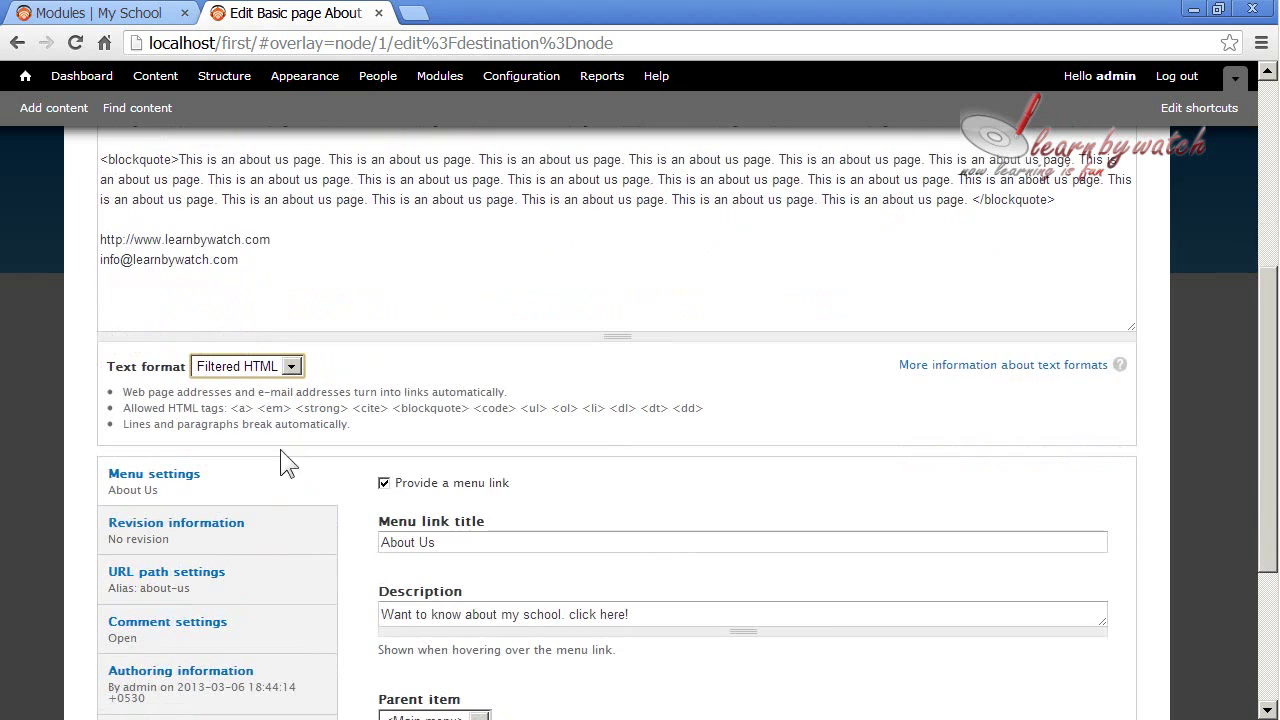
click(291, 366)
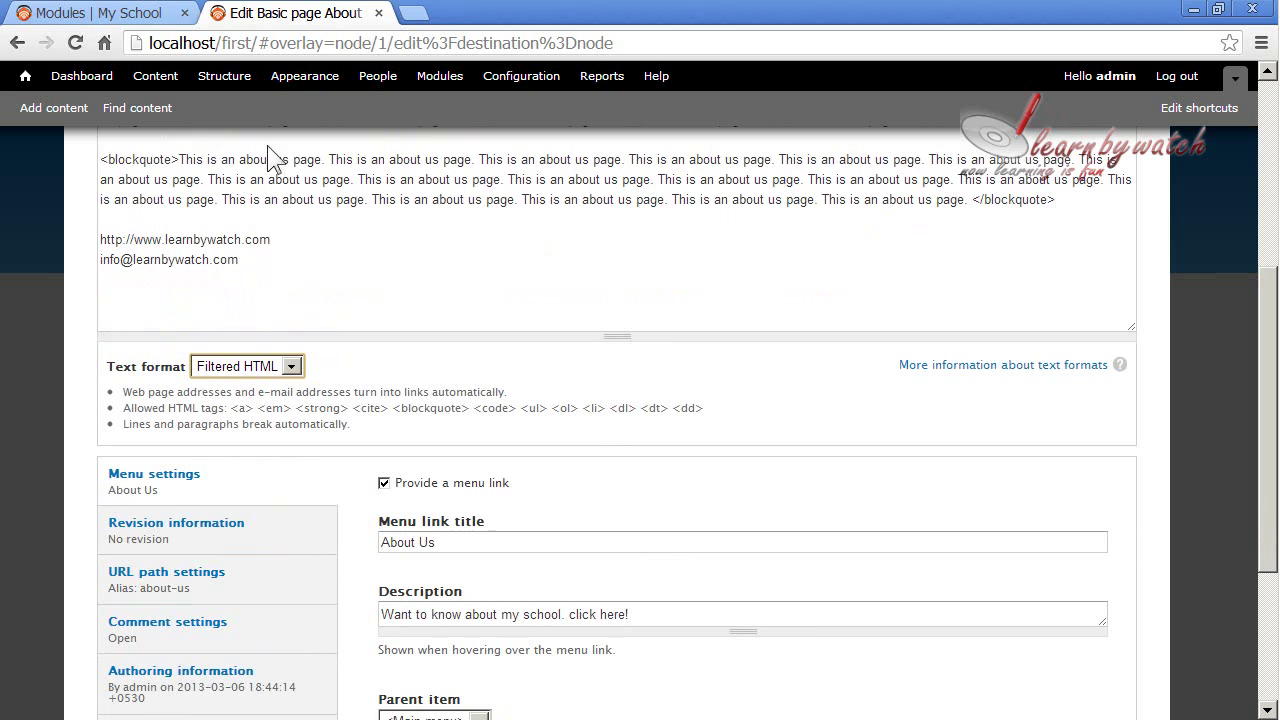
Step: Review the Forum and Help modules in the module list, and open the site's Help page in the other browser tab
click(153, 22)
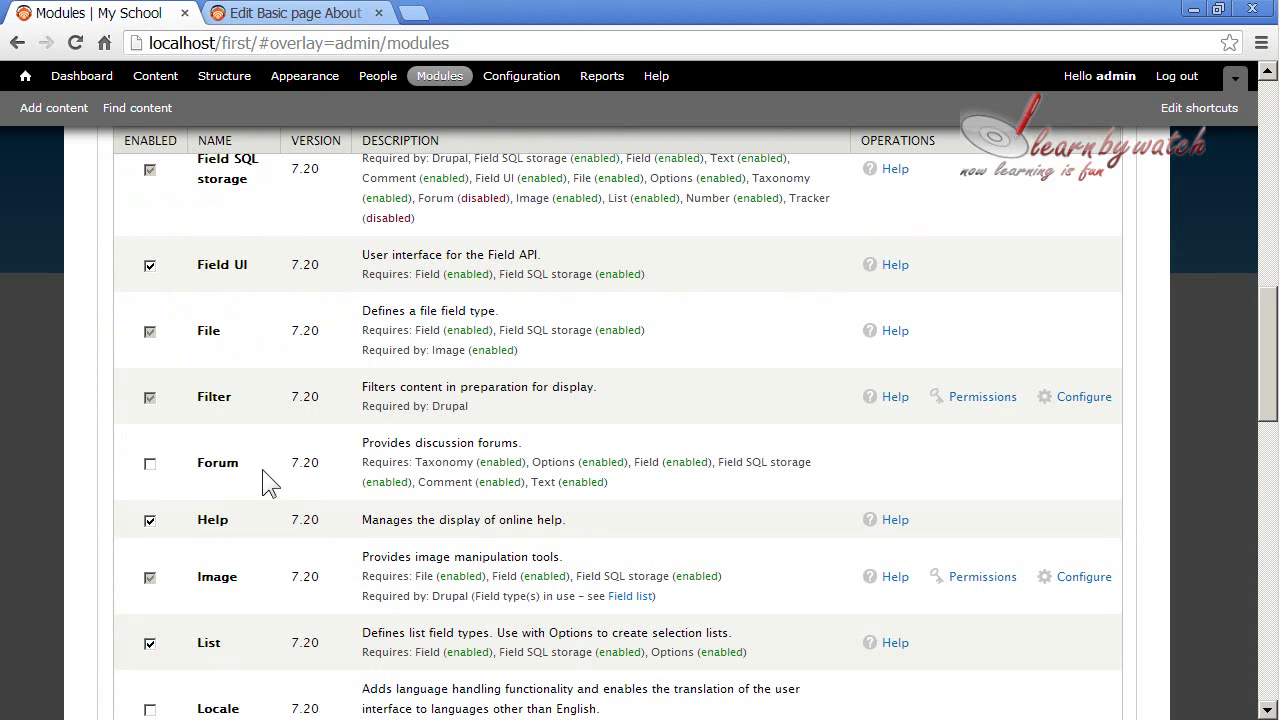
scroll(254, 490, down, 1)
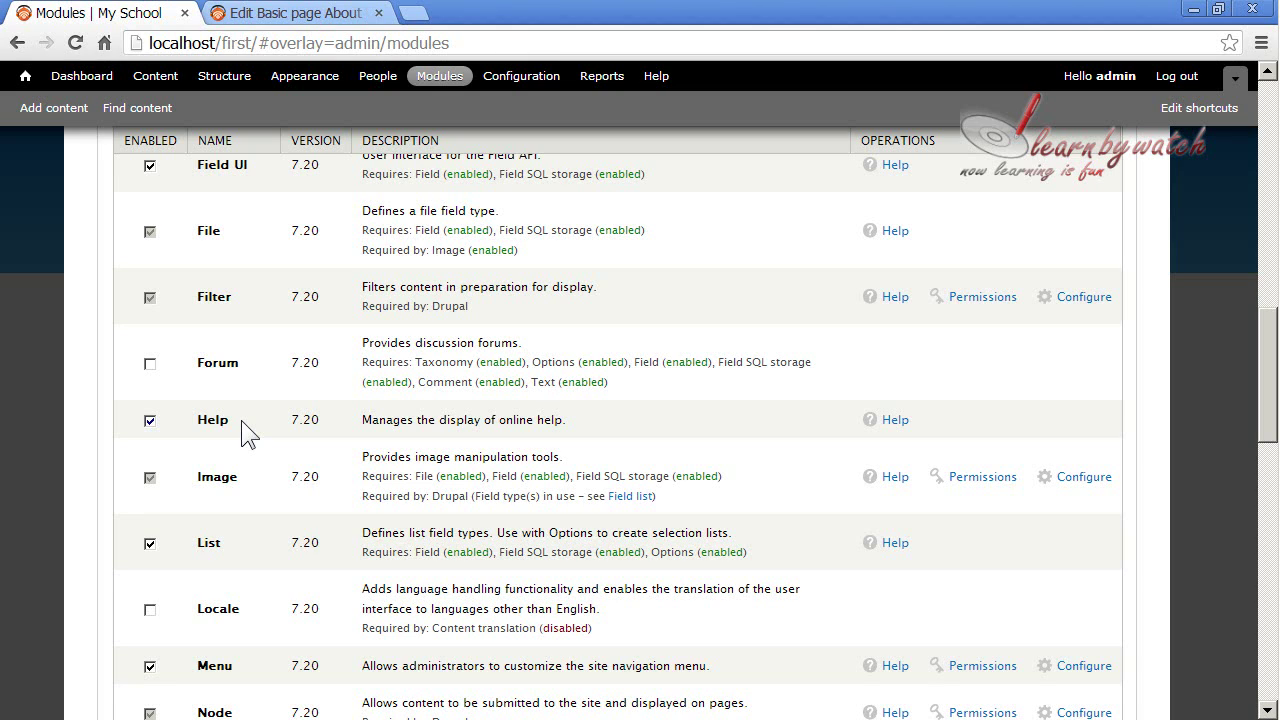
click(268, 13)
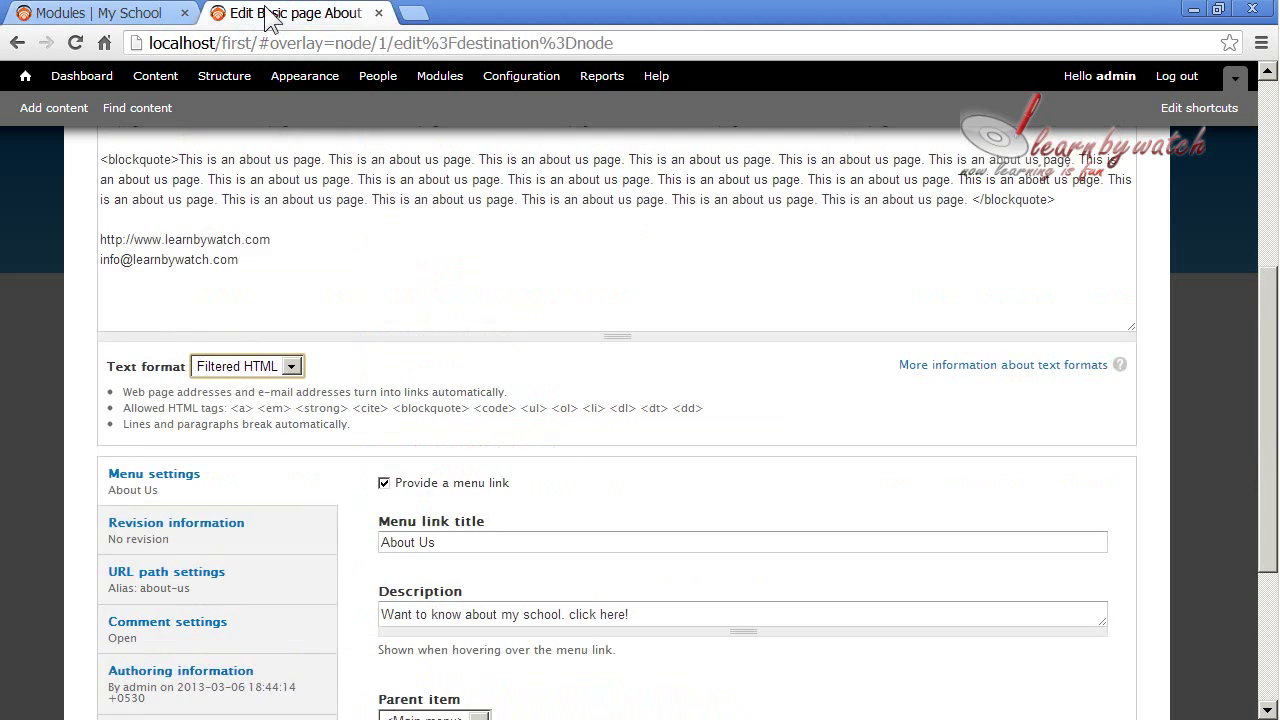
scroll(722, 333, up, 3)
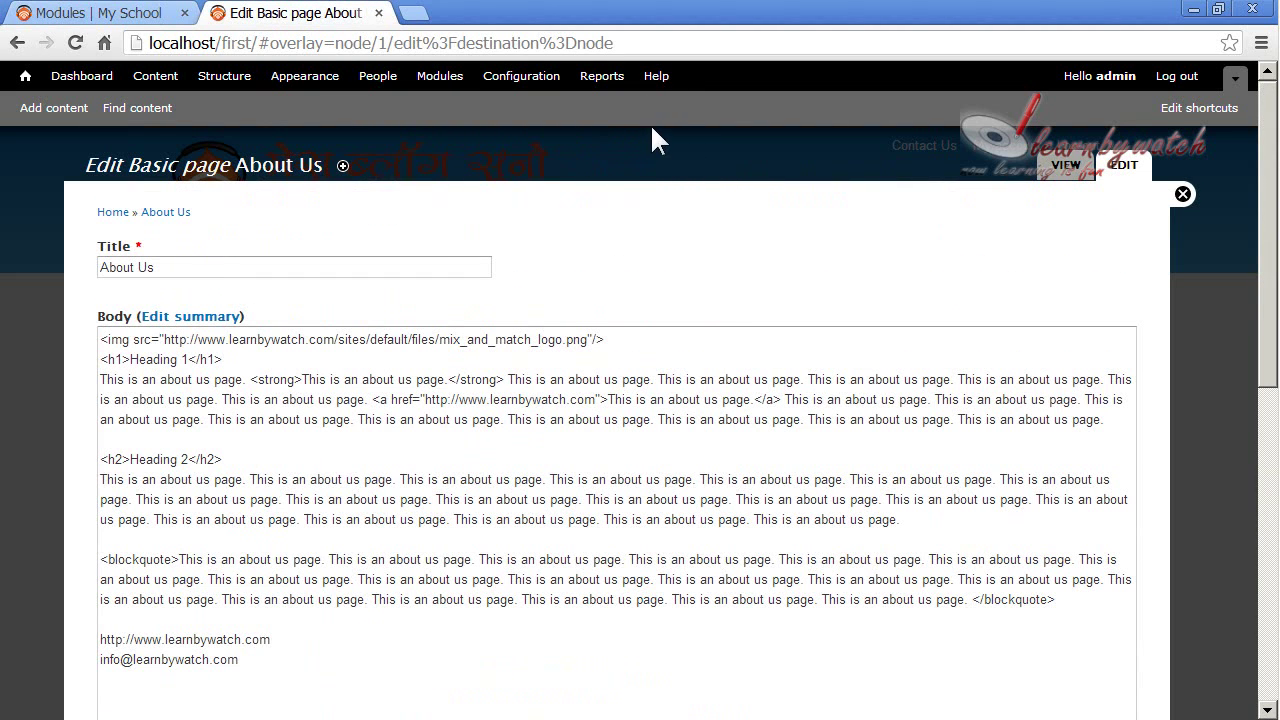
click(658, 80)
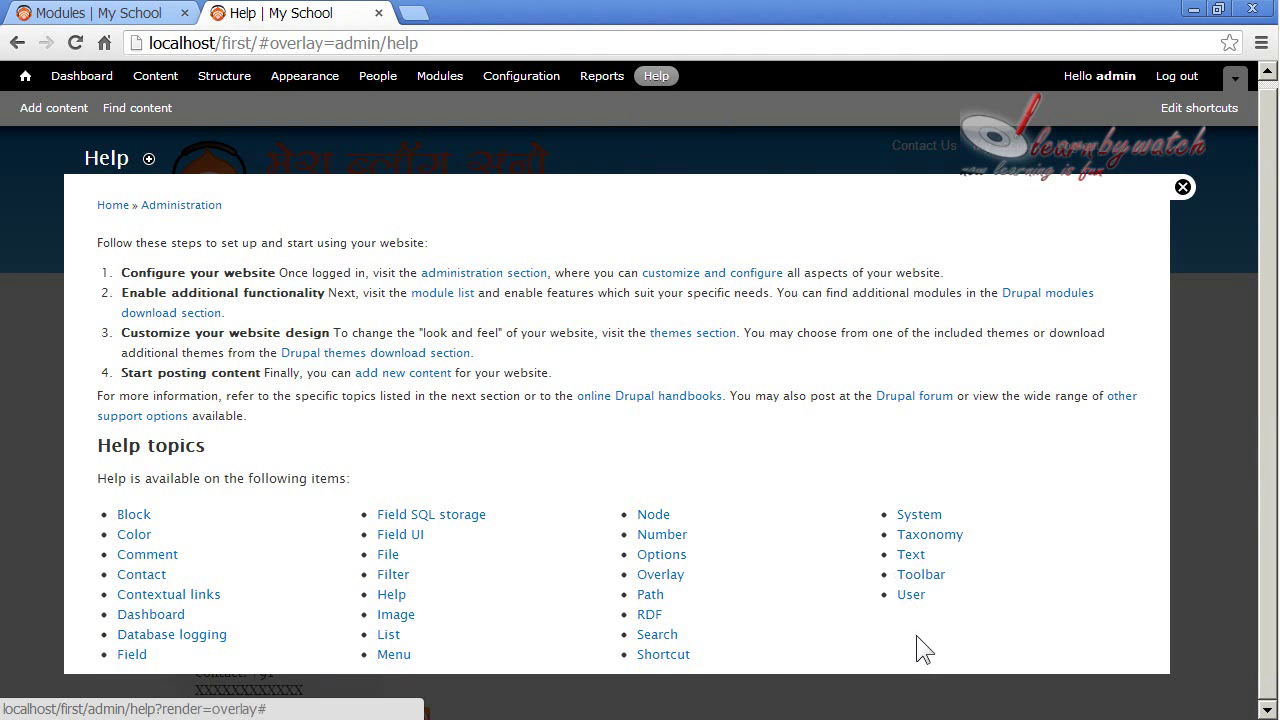
Step: Open the Node help topic and read its About text, uses and Node administration pages
click(647, 516)
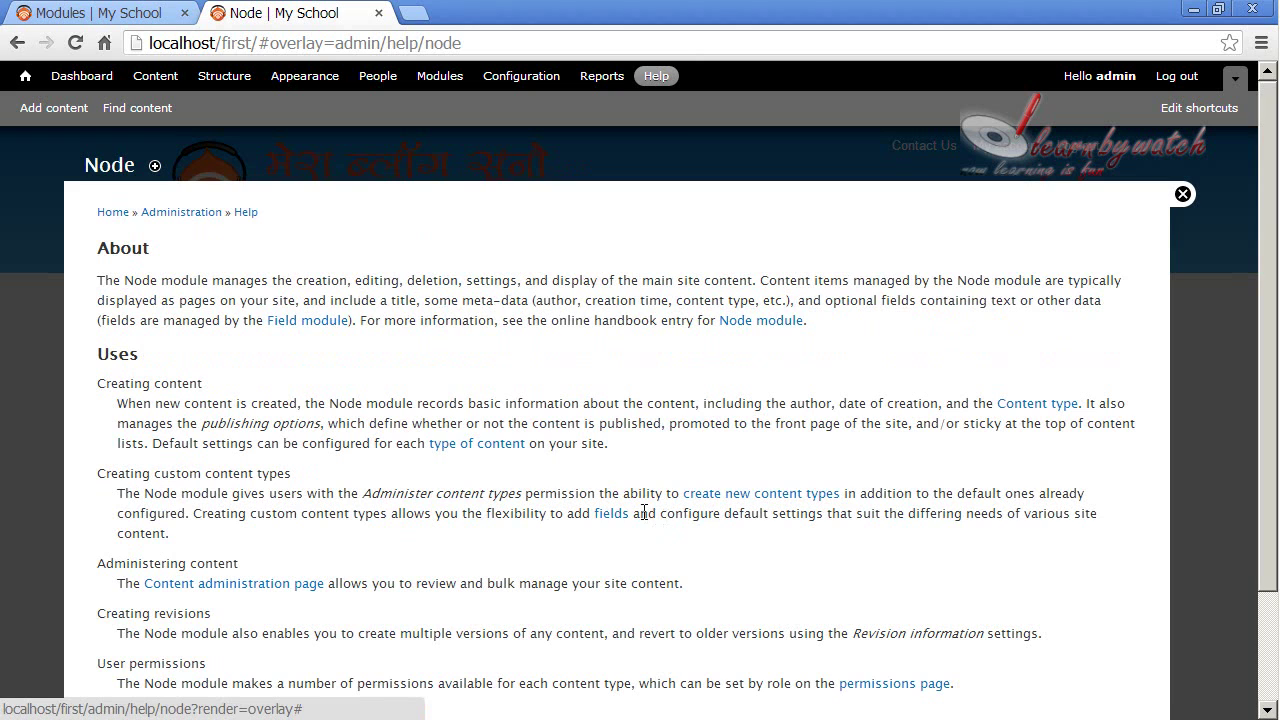
drag(131, 276, 505, 323)
click(505, 323)
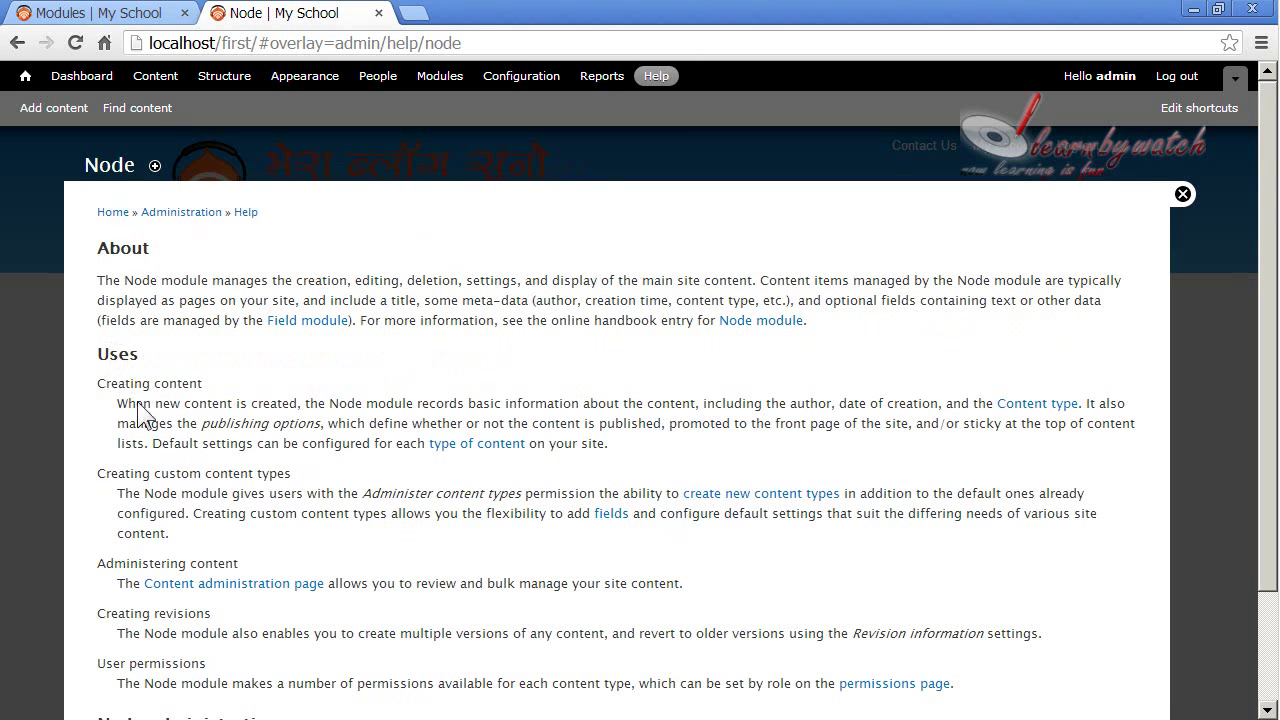
scroll(146, 455, down, 3)
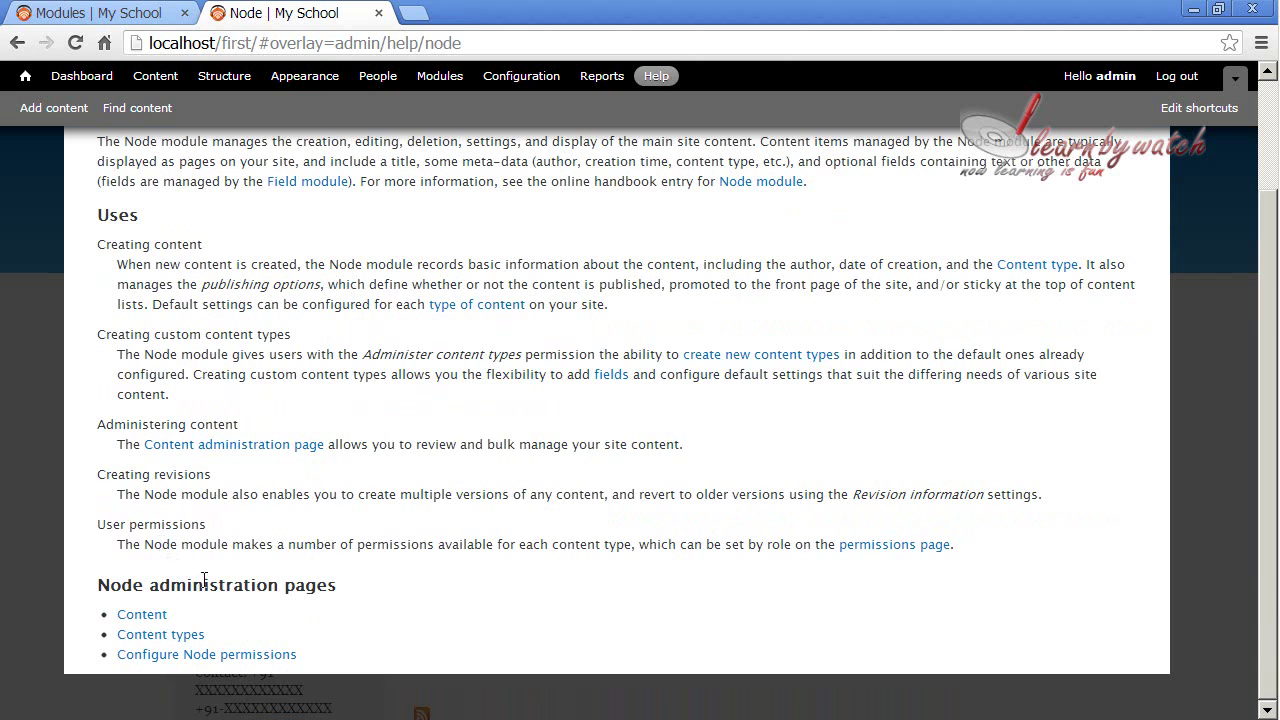
drag(110, 586, 334, 590)
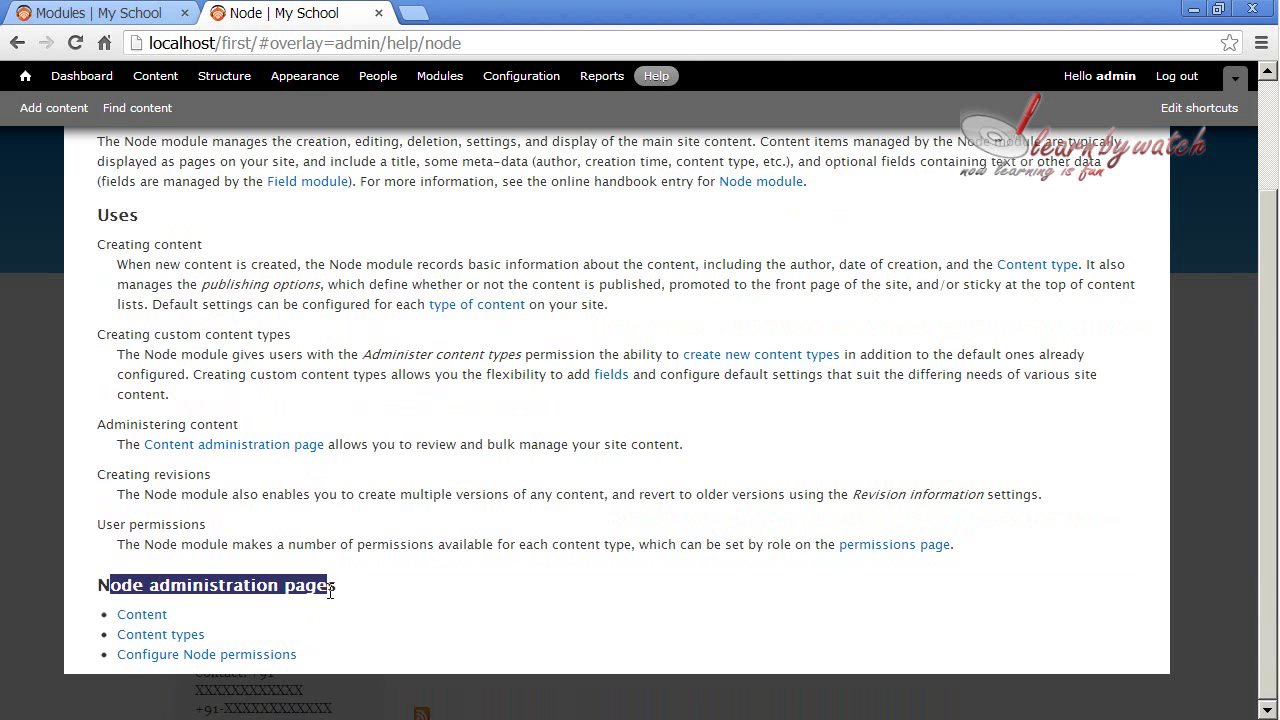
click(327, 594)
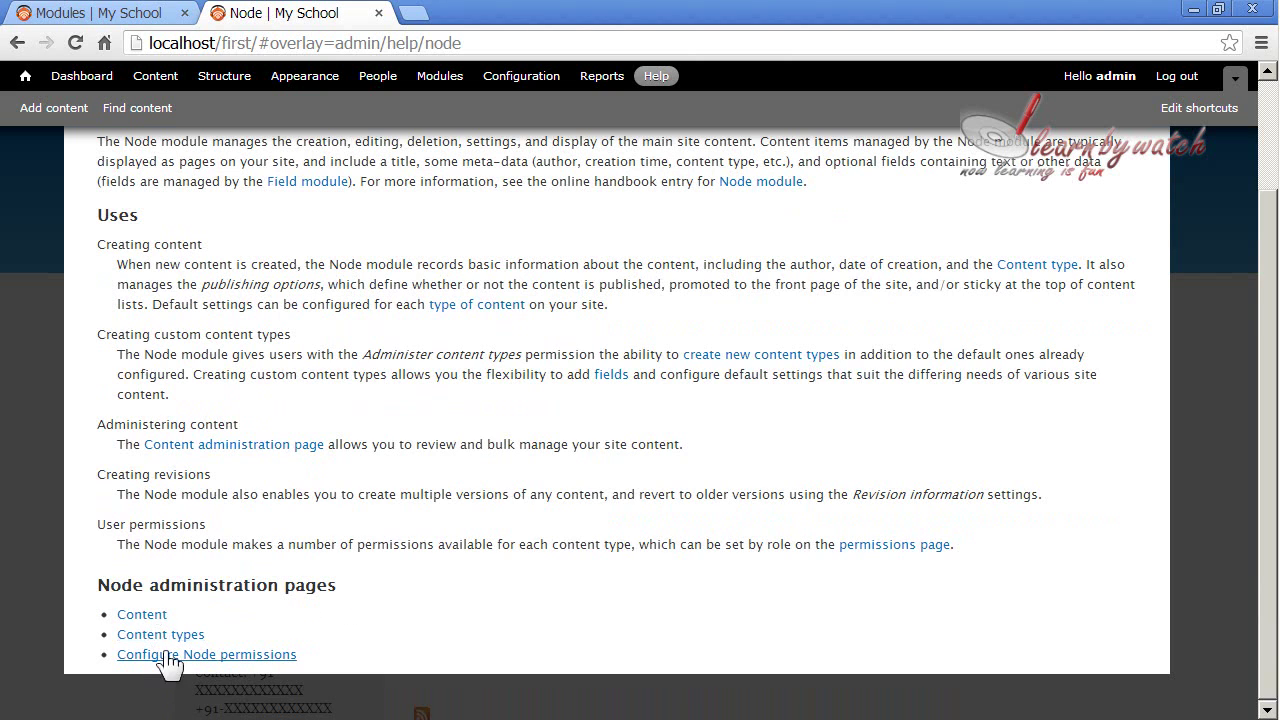
scroll(560, 595, up, 3)
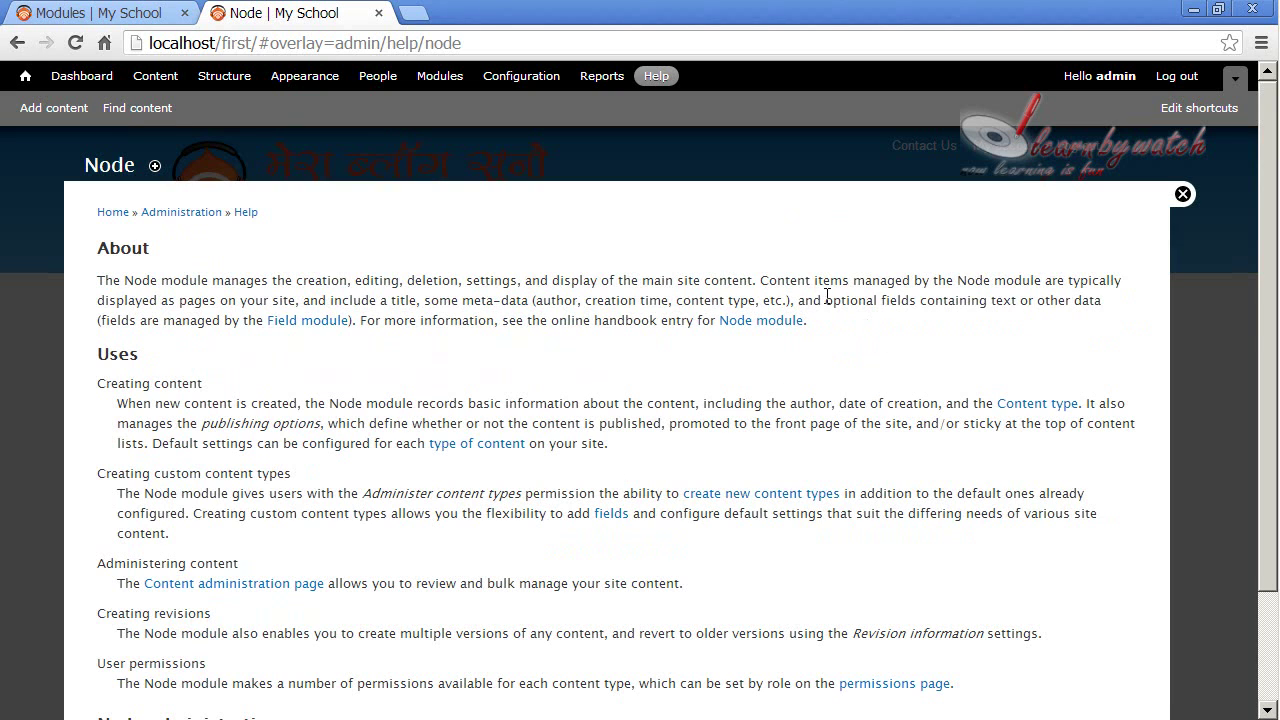
Step: Back in the module list, highlight the Field dependency of the Image and List modules
click(110, 14)
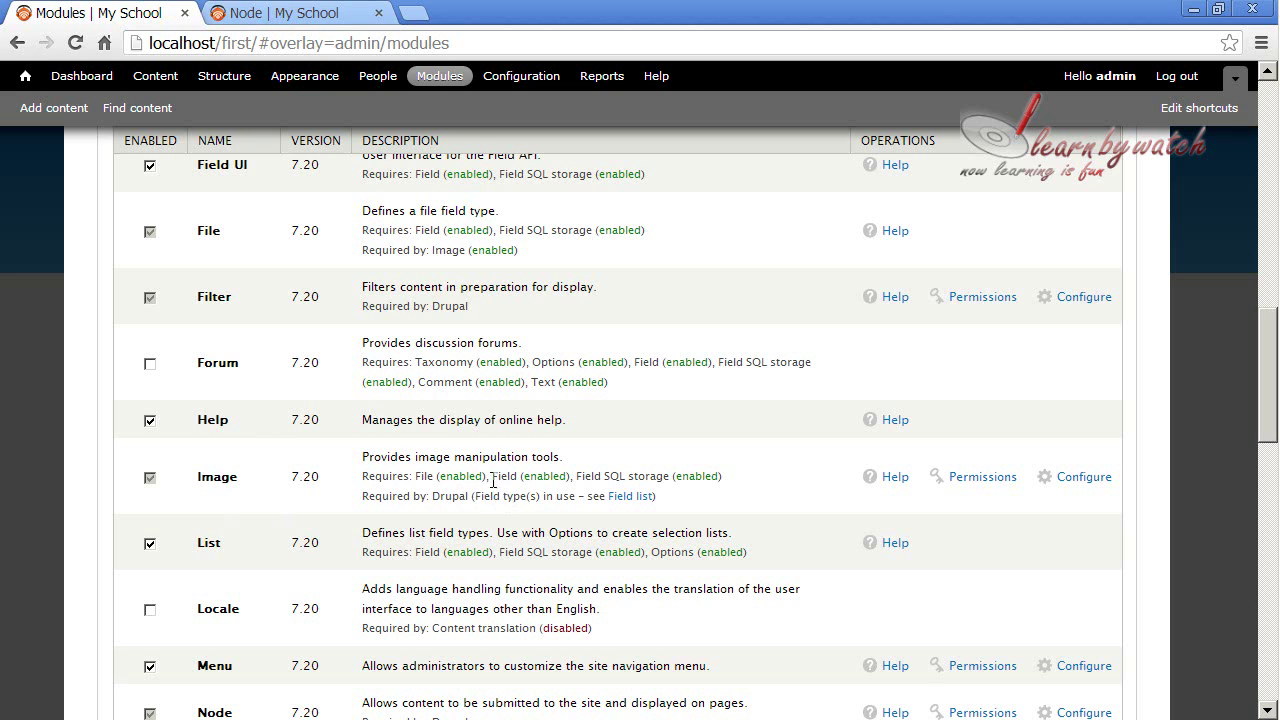
drag(492, 480, 542, 478)
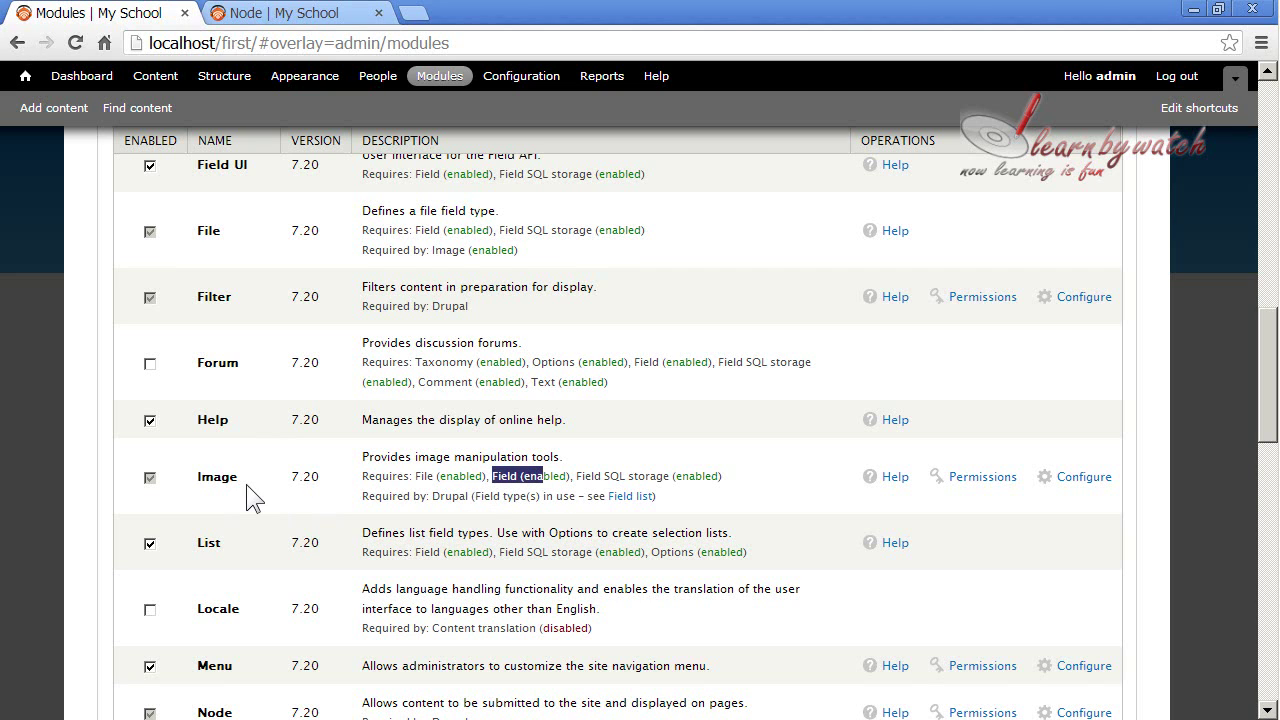
scroll(246, 487, down, 1)
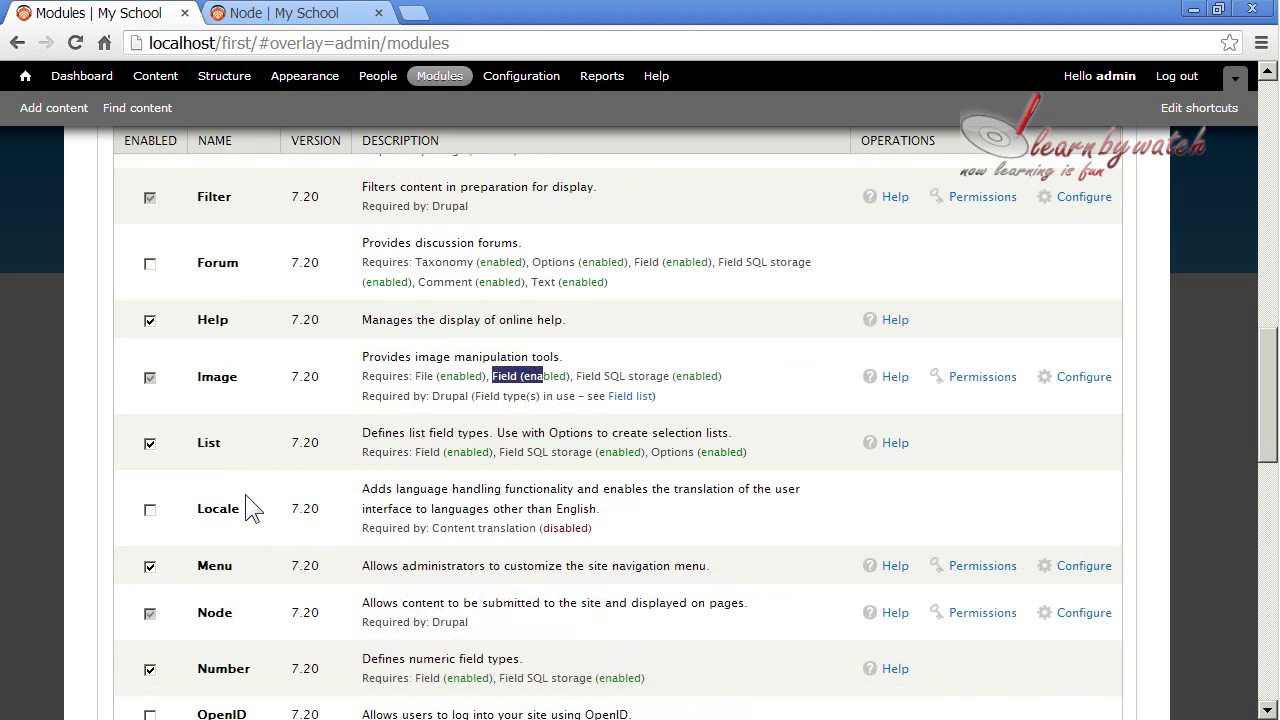
click(416, 452)
drag(416, 452, 448, 453)
Step: Highlight Content translation in the Locale module's "Required by" entry
scroll(422, 460, down, 1)
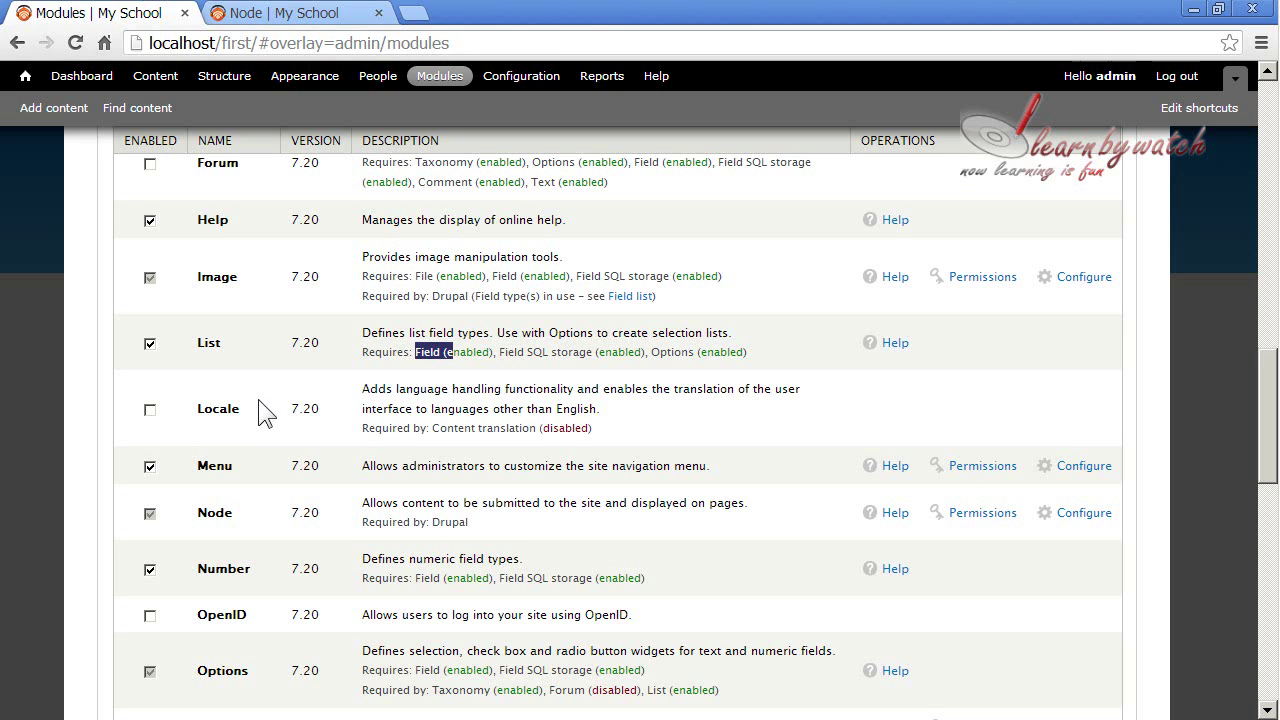
click(233, 419)
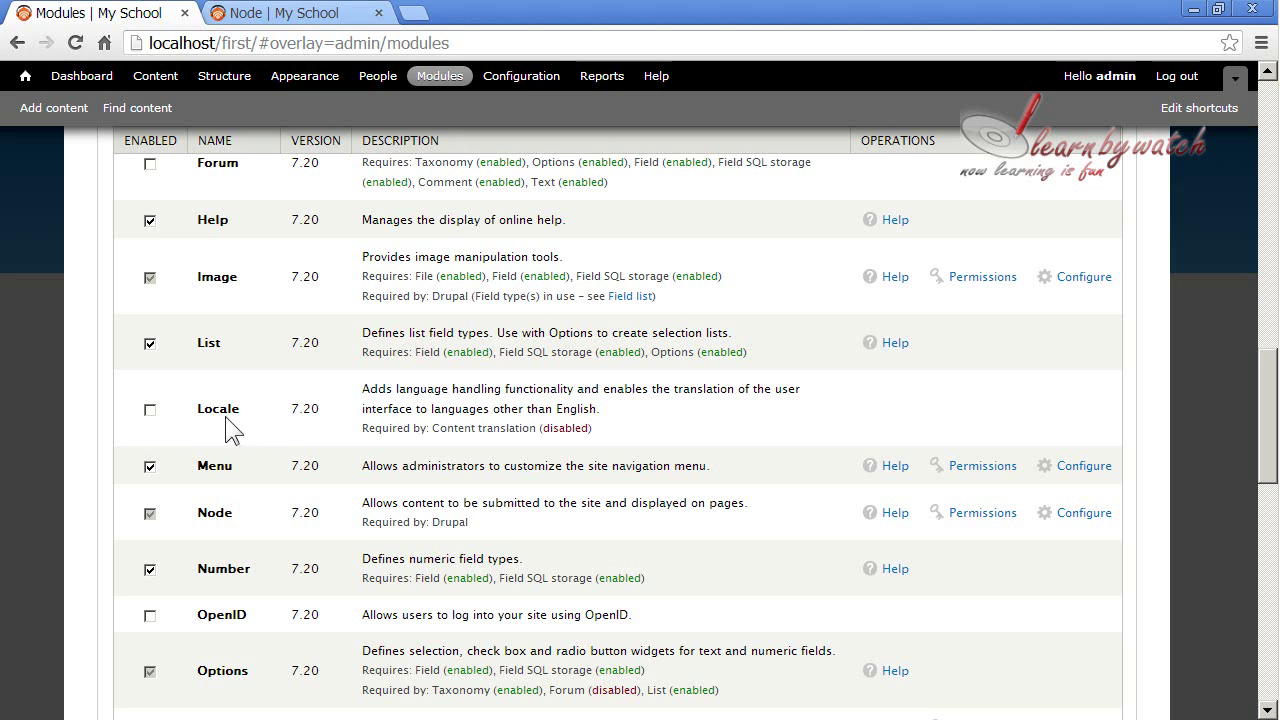
drag(367, 428, 549, 433)
click(549, 433)
drag(432, 428, 531, 428)
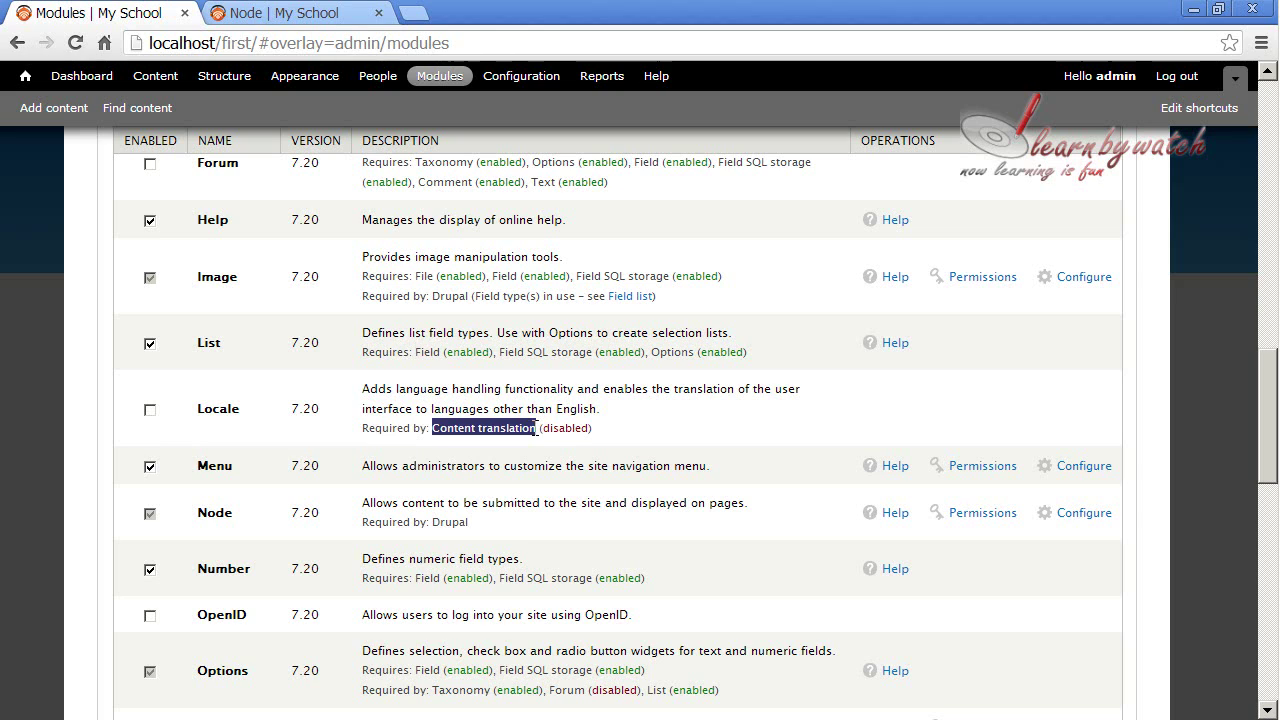
click(496, 428)
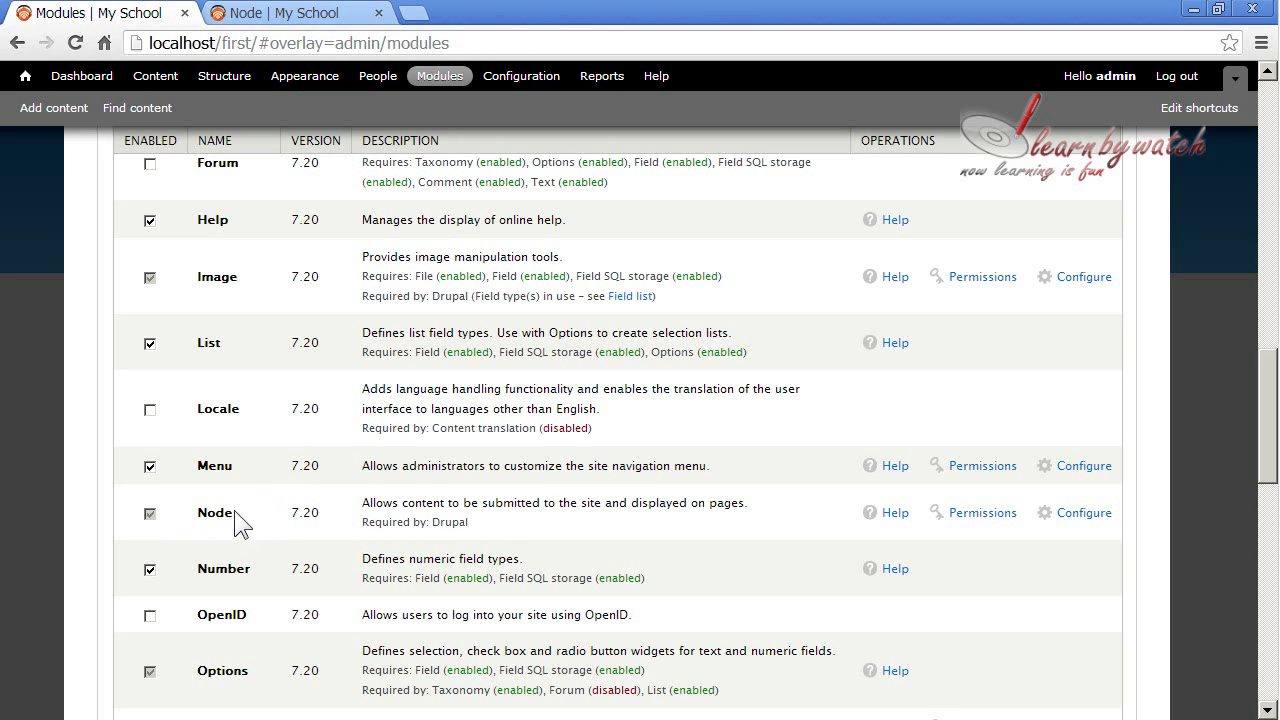
Step: In the other browser tab, load the site's front page at localhost/first/ and open the About Us article
click(300, 22)
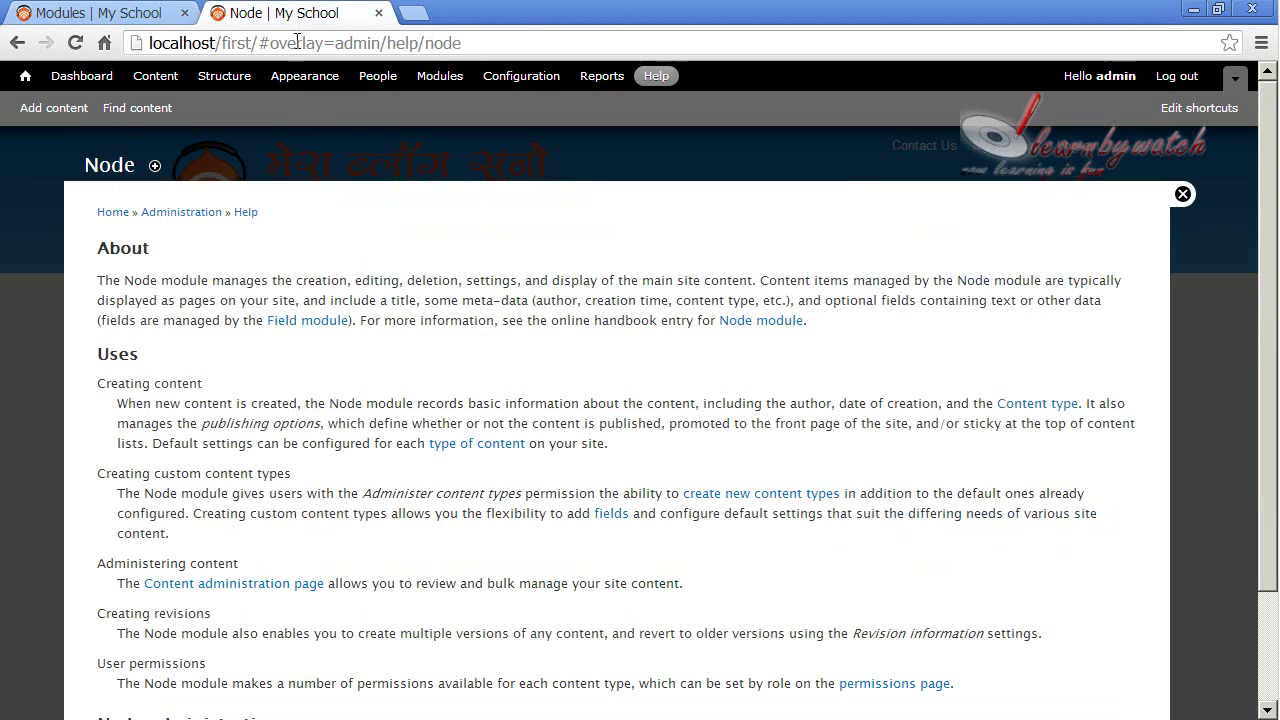
drag(257, 43, 502, 40)
key(BackSpace)
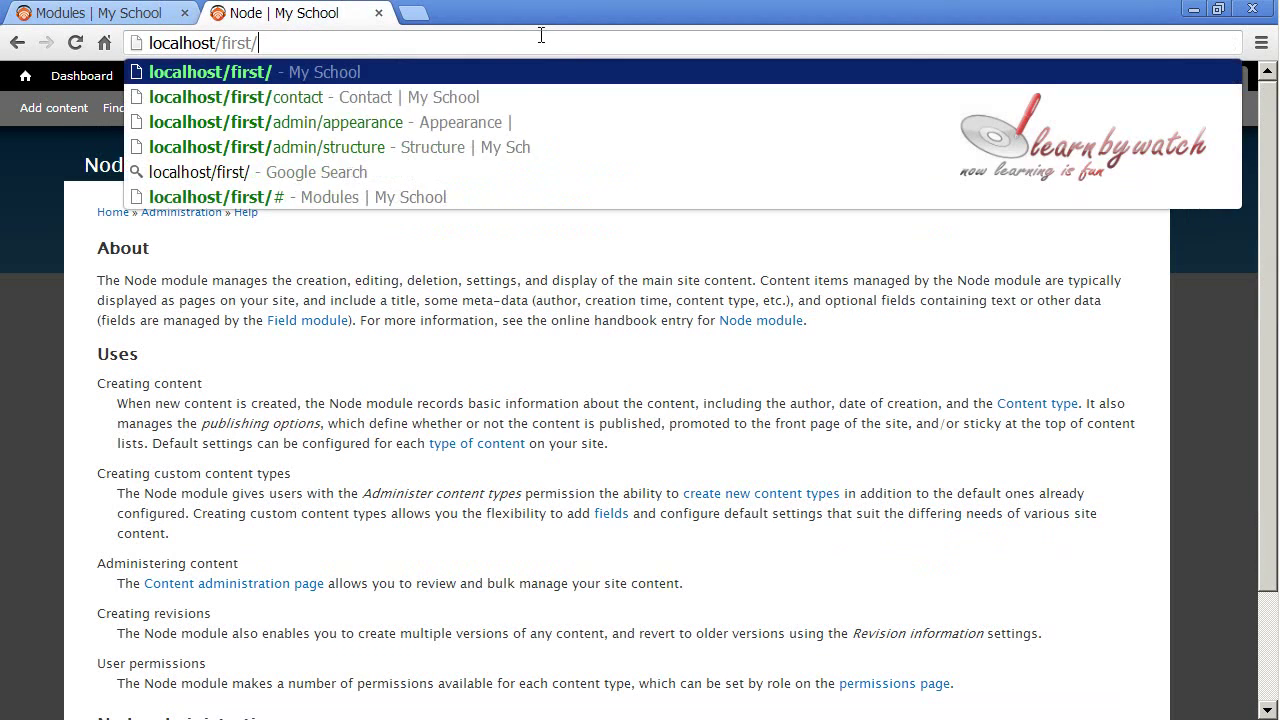
key(Return)
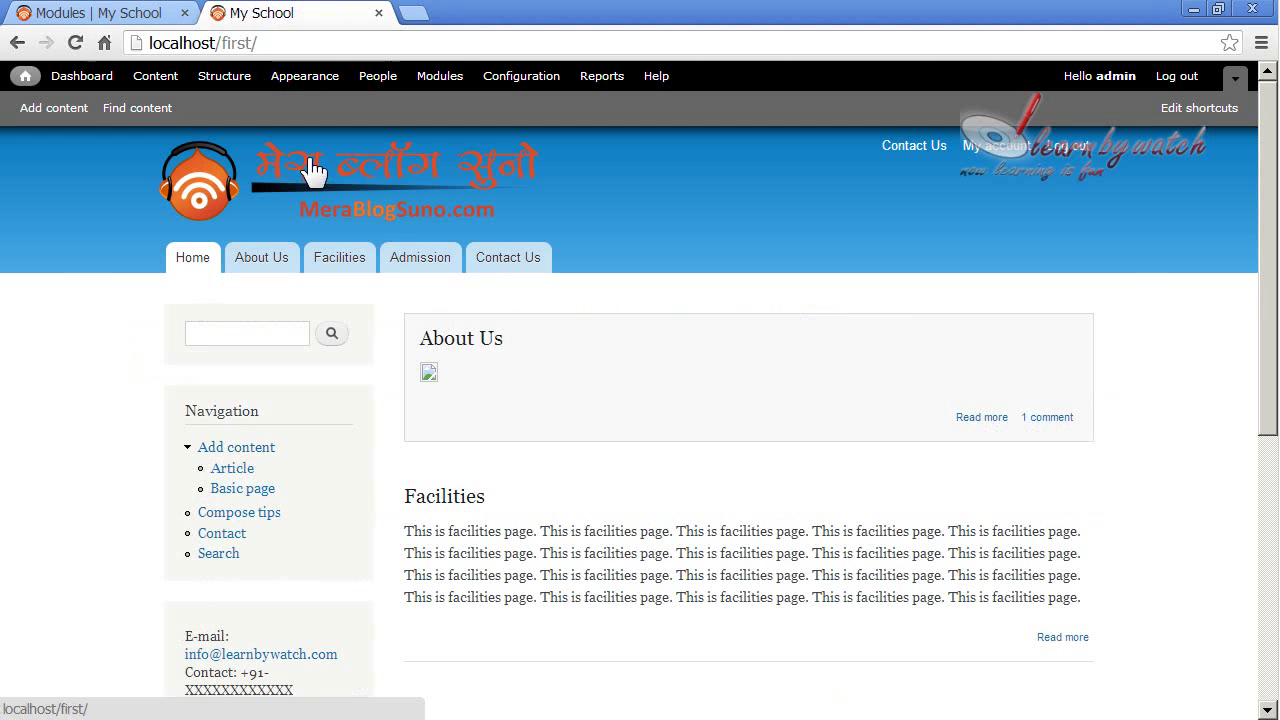
click(466, 342)
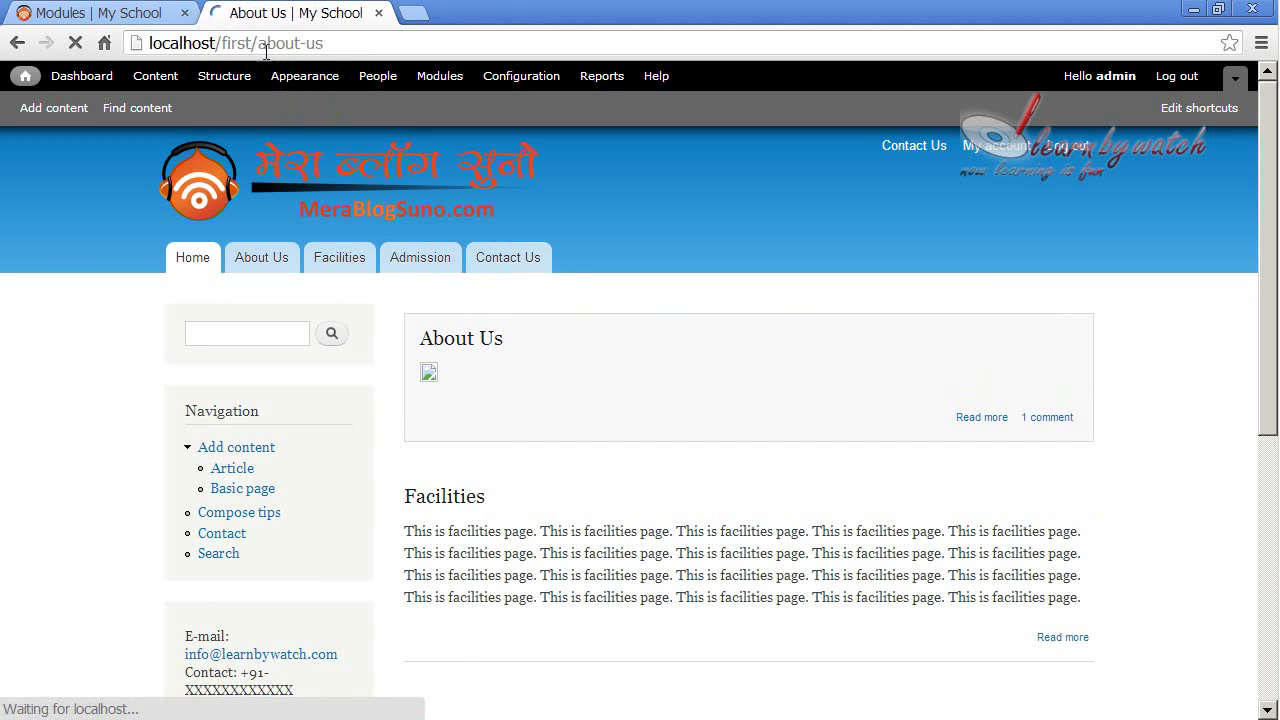
Step: Replace the about-us alias in the address with node/1, load that address and look through the page
drag(258, 43, 449, 33)
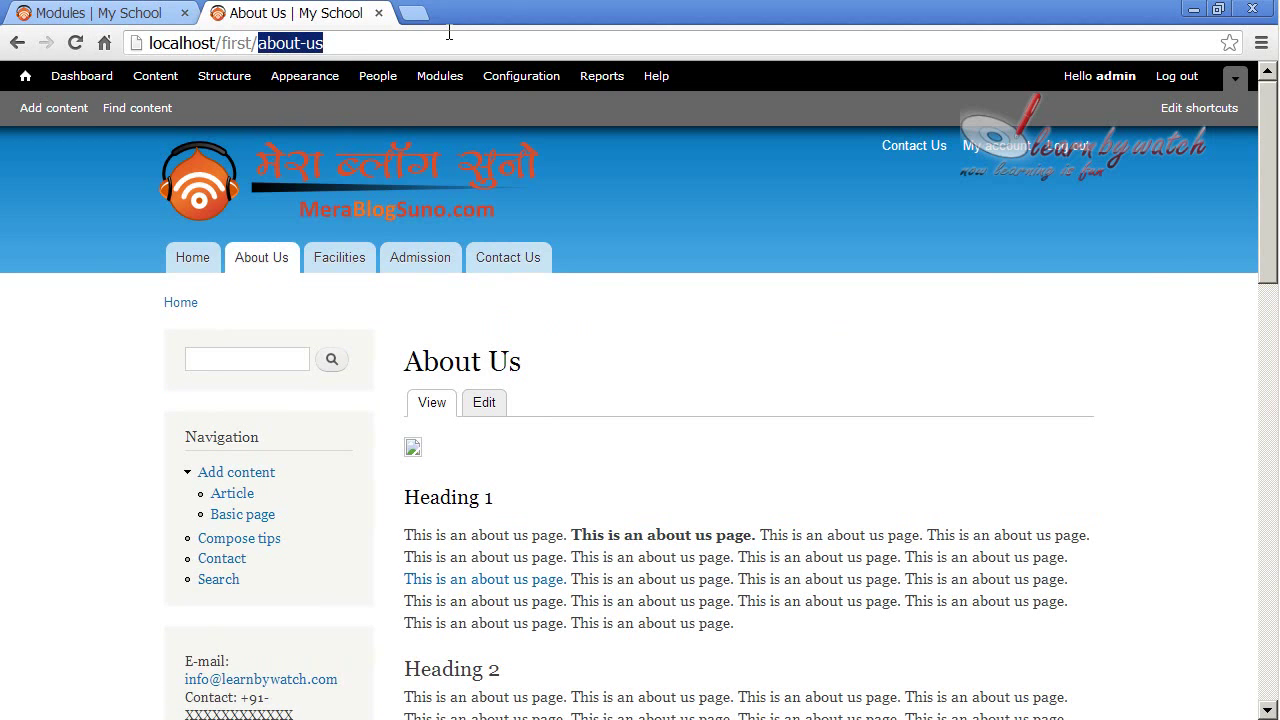
text(node/)
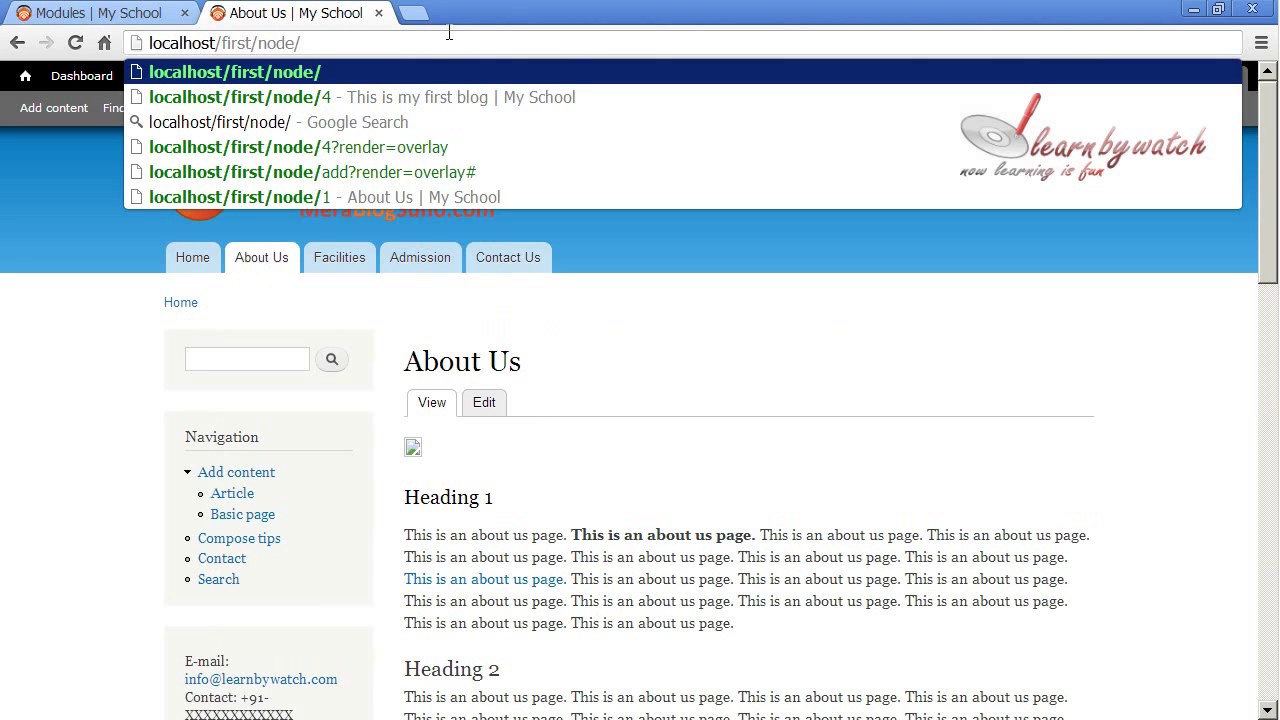
text(1)
key(Return)
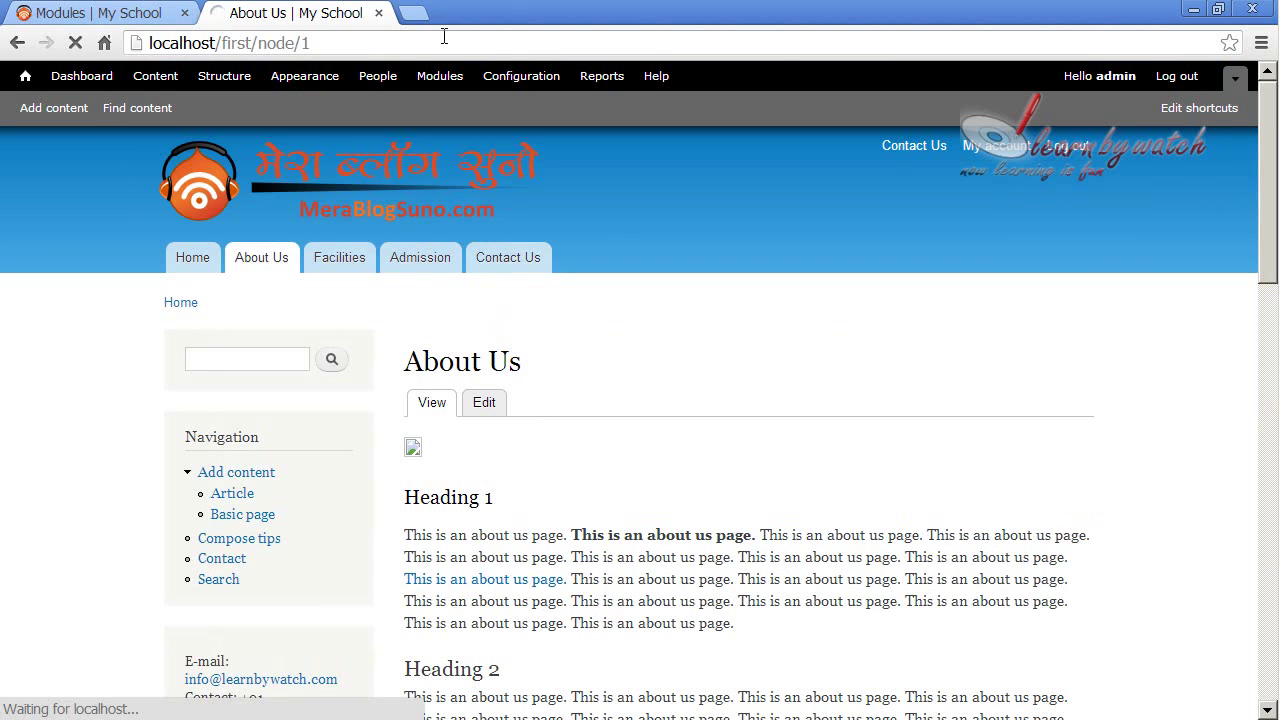
scroll(556, 509, down, 3)
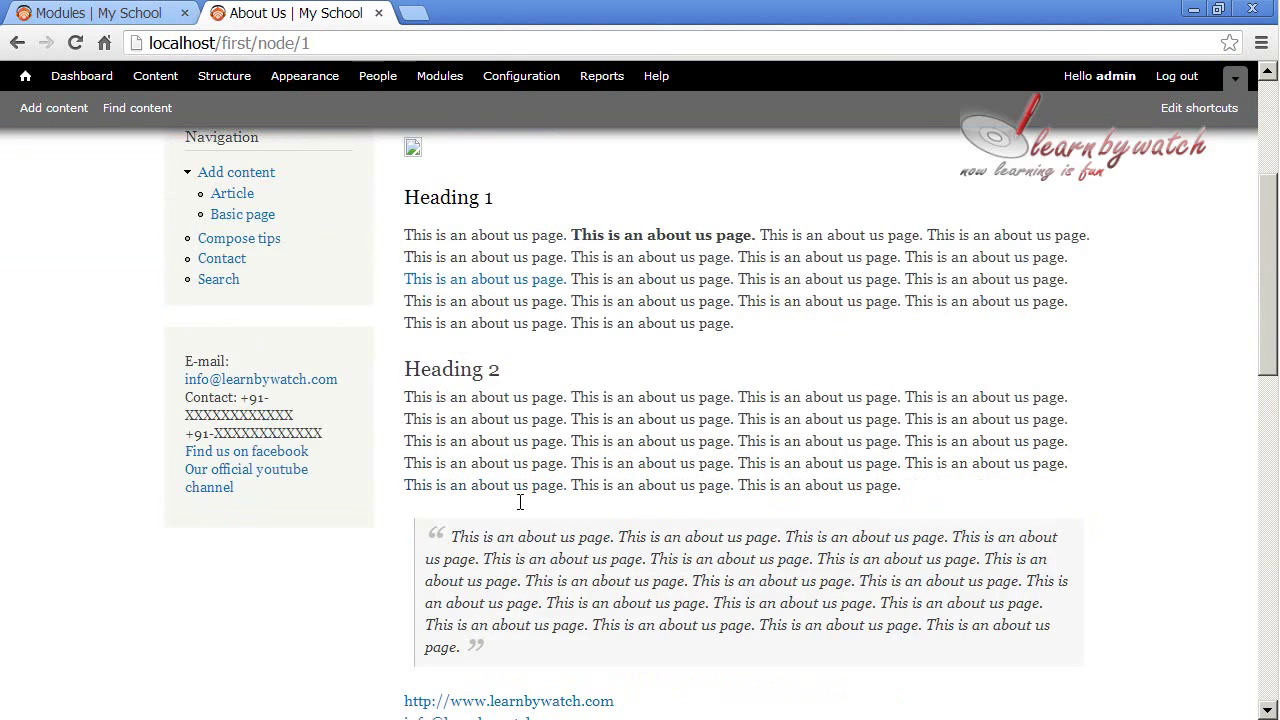
scroll(520, 503, up, 3)
Step: Return to the module list and highlight the Node module's name and its "Required by: Drupal" entry
key(ctrl+Tab)
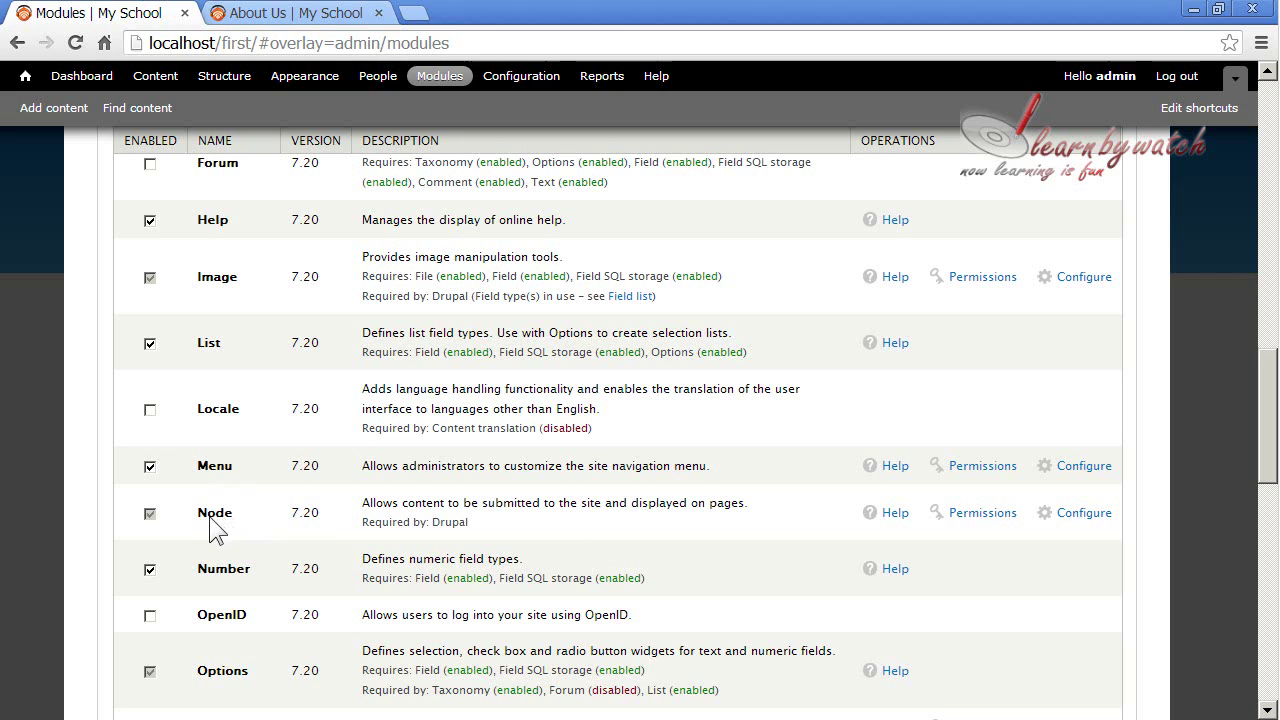
drag(206, 514, 221, 517)
click(231, 518)
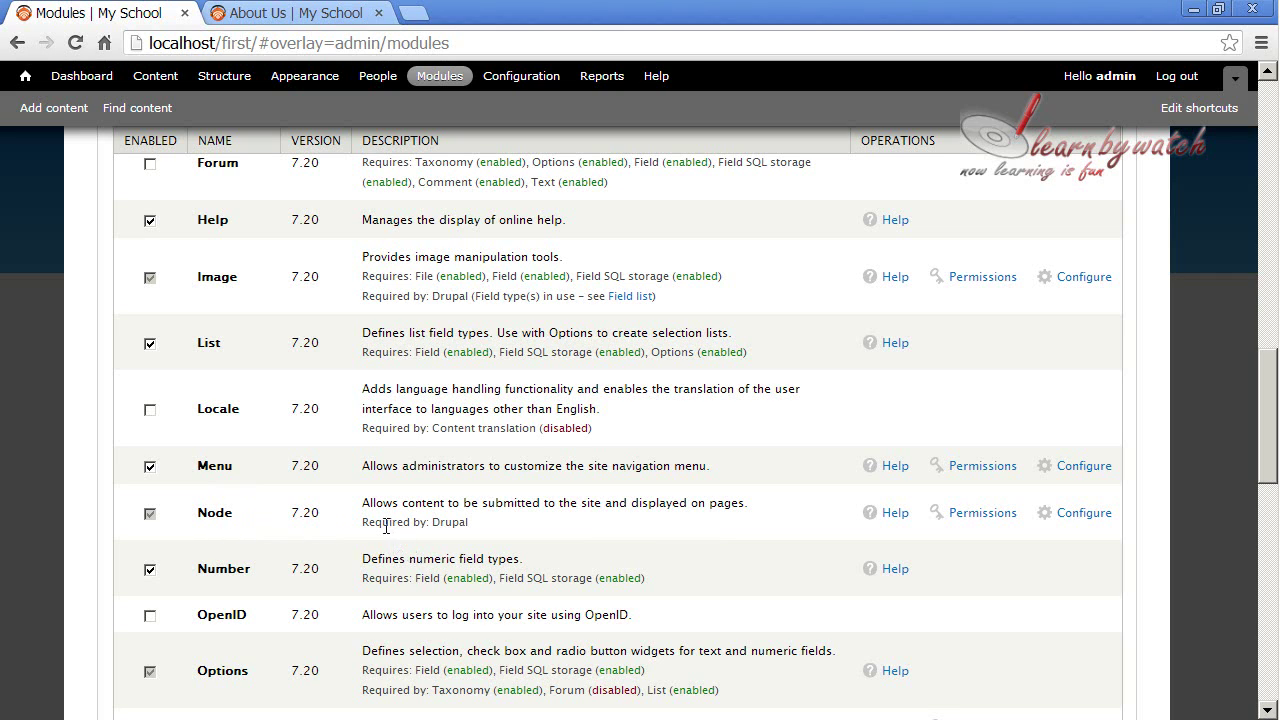
drag(364, 522, 445, 524)
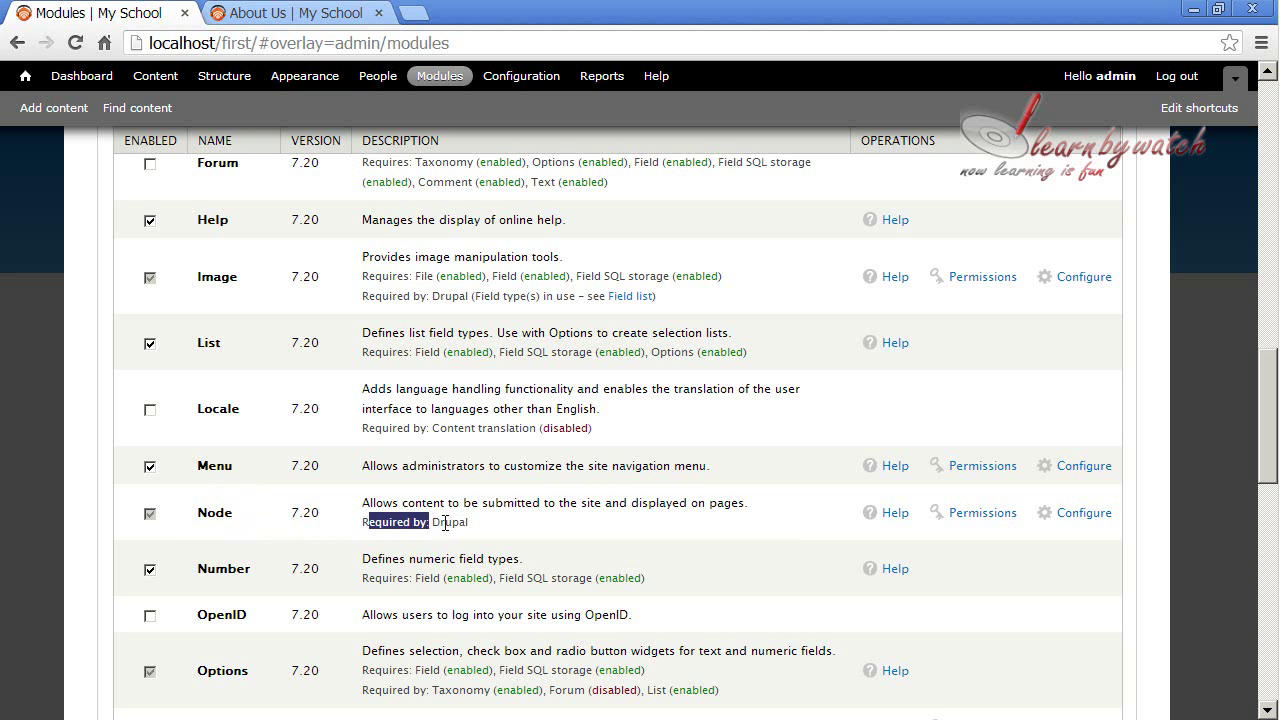
double_click(447, 522)
Step: Highlight the Field dependency in the Requires entries of the Number and Options modules
scroll(210, 490, down, 2)
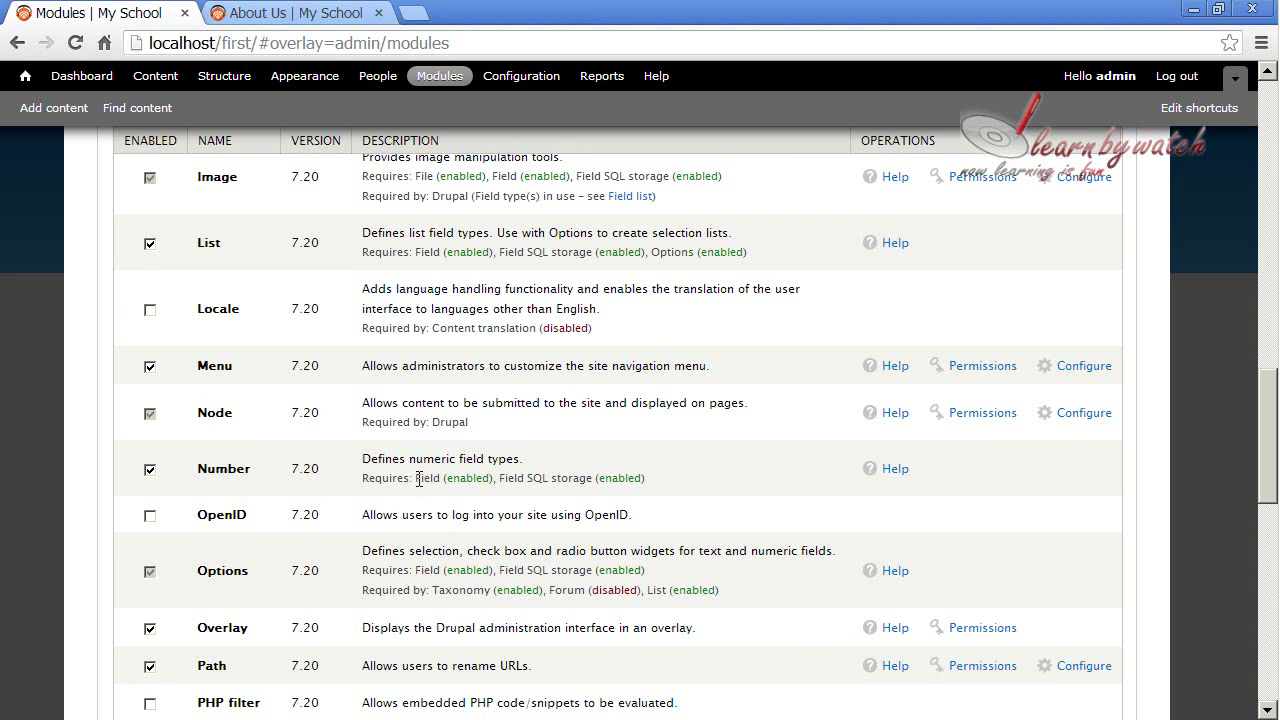
drag(419, 479, 448, 479)
click(470, 480)
scroll(415, 483, down, 2)
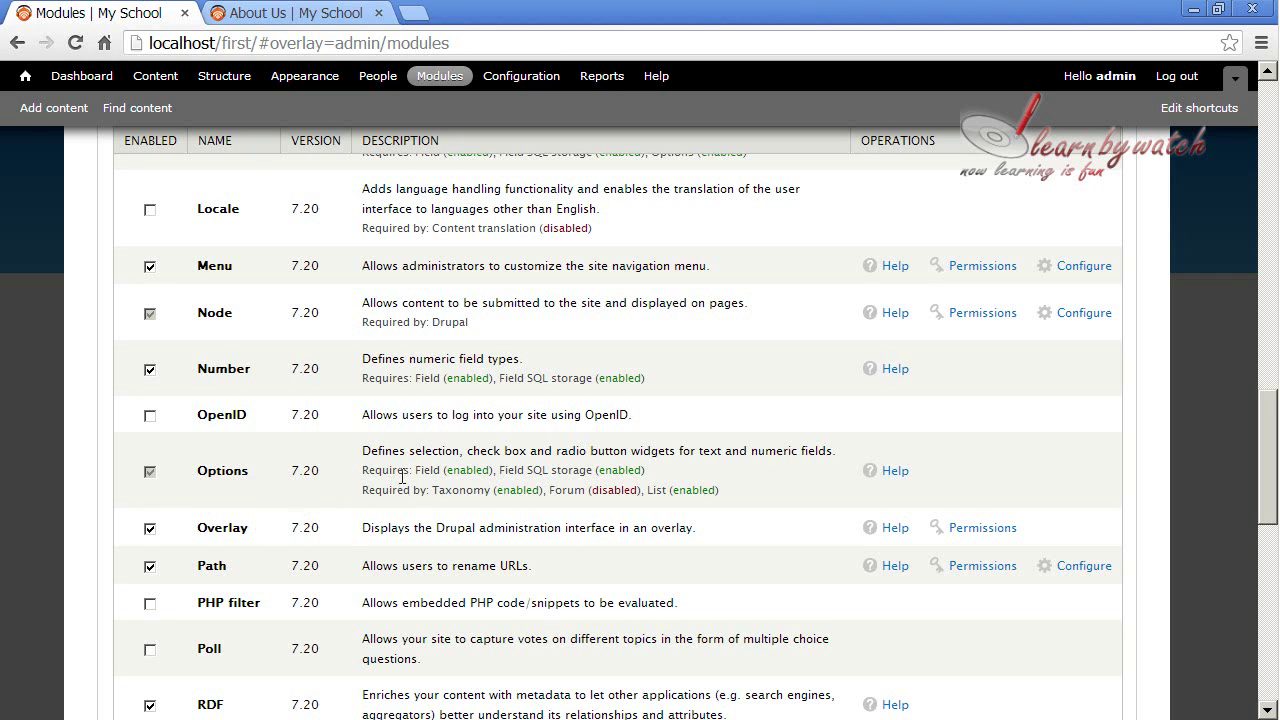
drag(416, 471, 471, 470)
scroll(262, 481, down, 1)
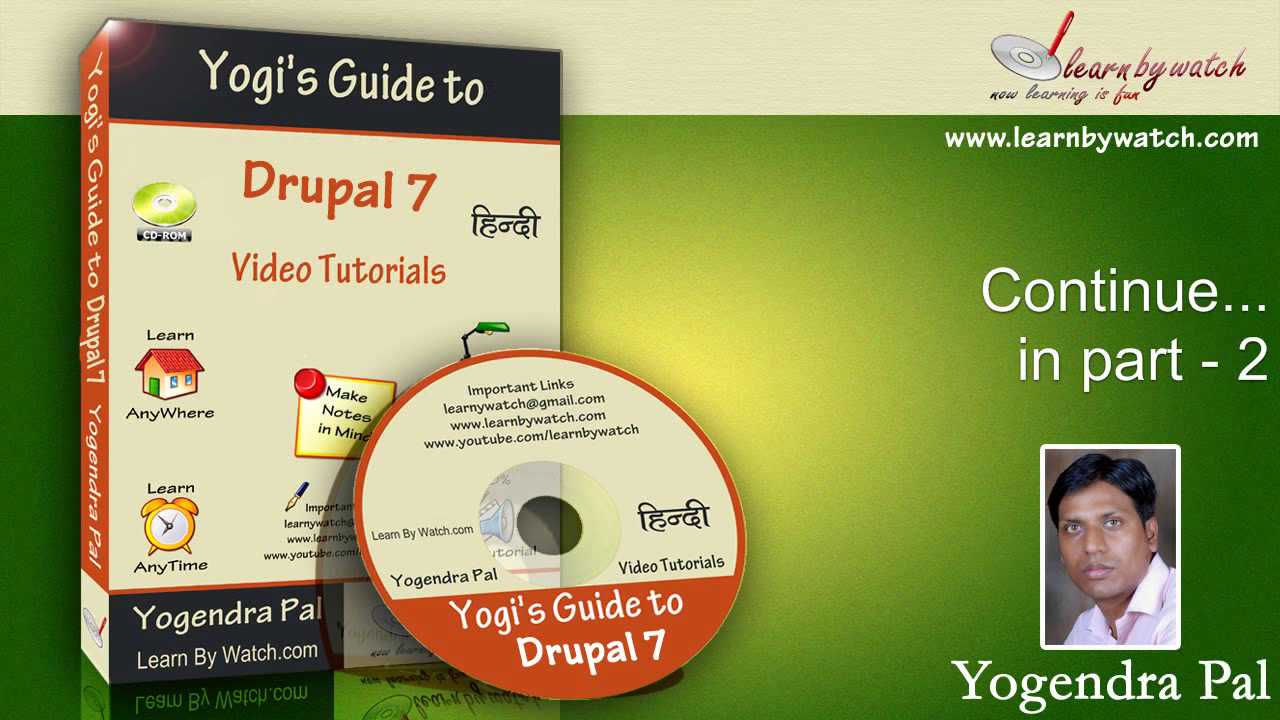